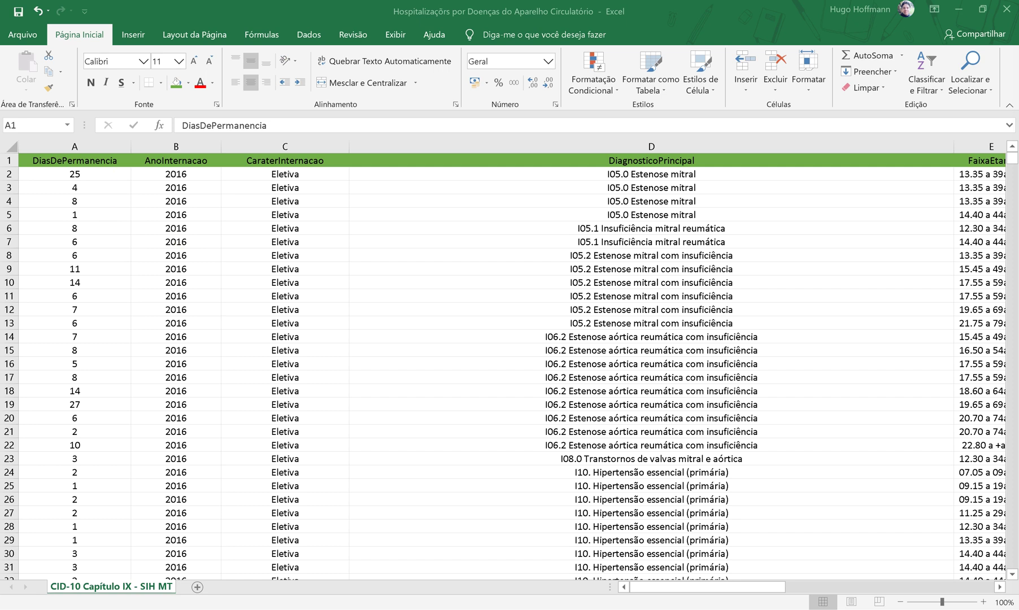
- Check how far down the DiasDePermanencia records extend and return to the first record
{"action": "left_click", "coordinate": [114, 175]}
{"action": "left_click", "coordinate": [115, 177]}
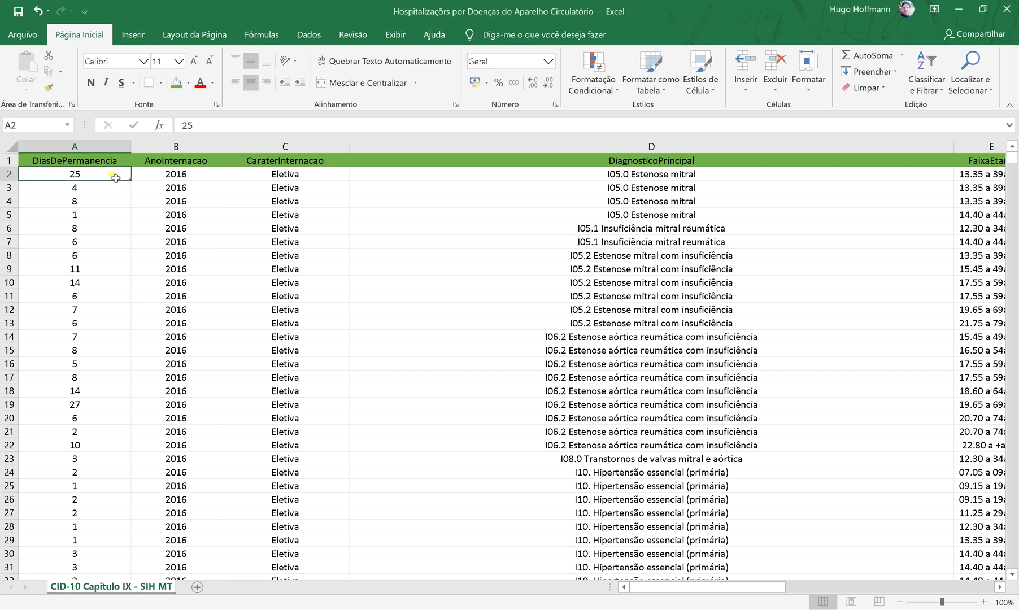
{"action": "key", "text": "ctrl+Down"}
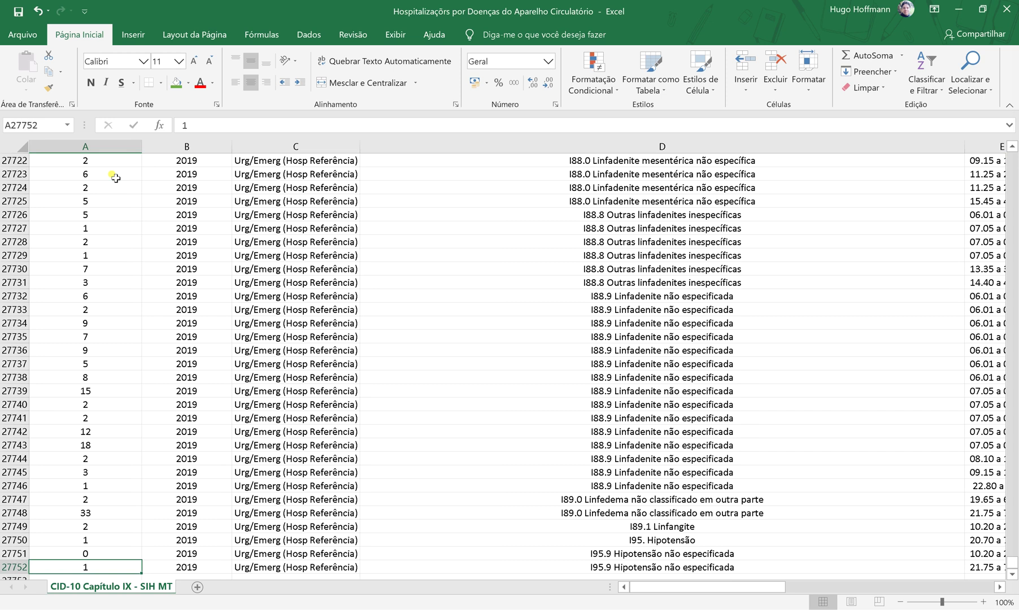
{"action": "key", "text": "ctrl+Up"}
{"action": "left_click", "coordinate": [115, 178]}
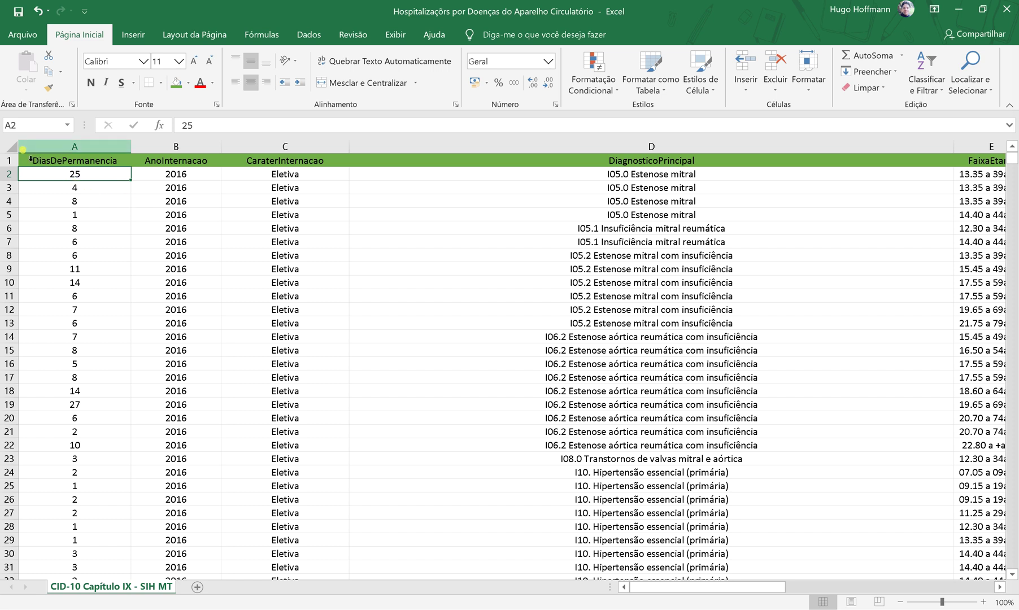
- Turn on filtering for the header row of the whole hospitalization sheet
{"action": "left_click", "coordinate": [13, 147]}
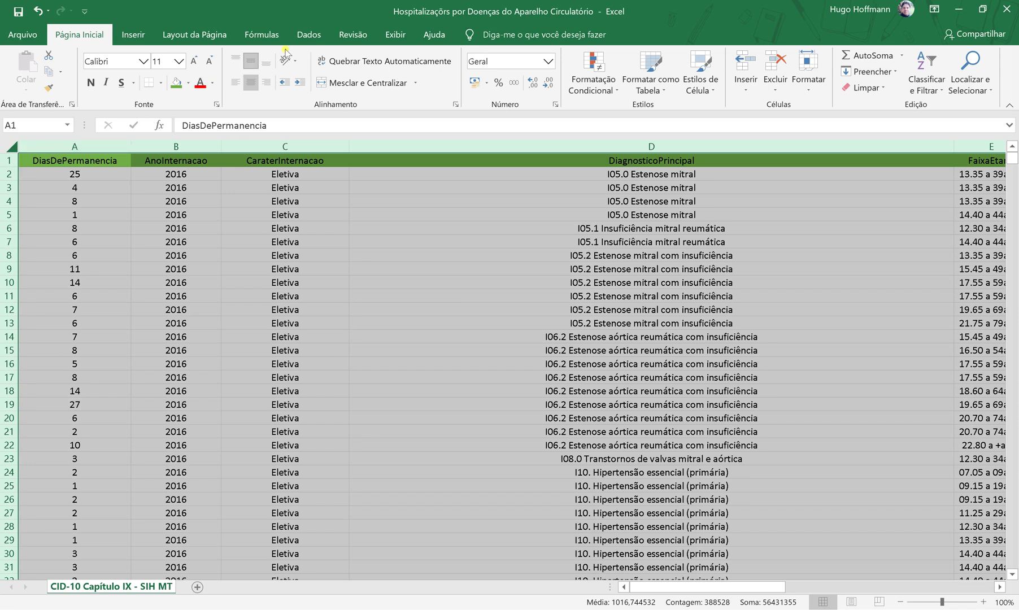
{"action": "left_click", "coordinate": [308, 34]}
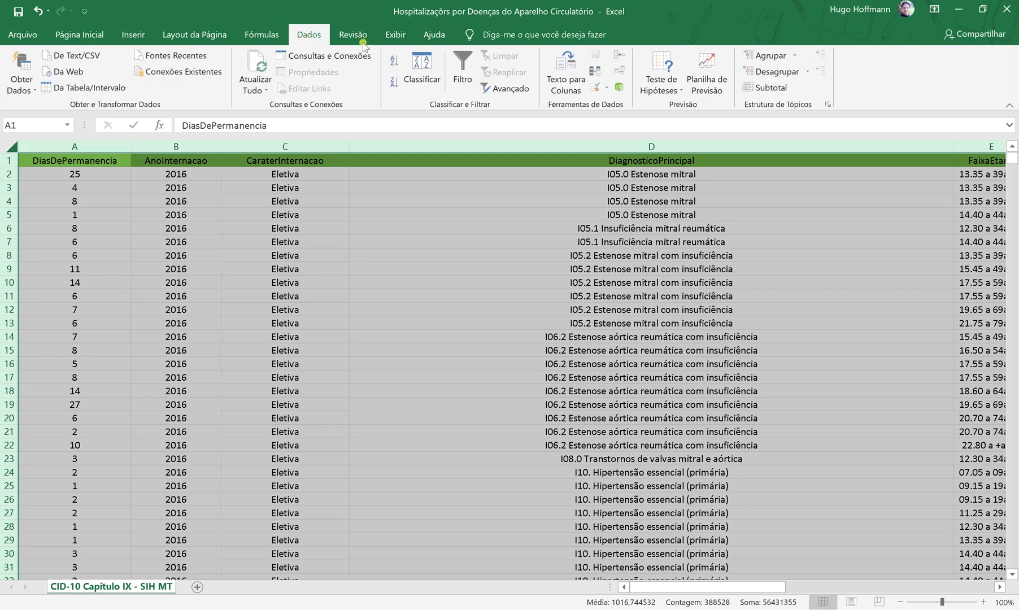
{"action": "left_click", "coordinate": [460, 76]}
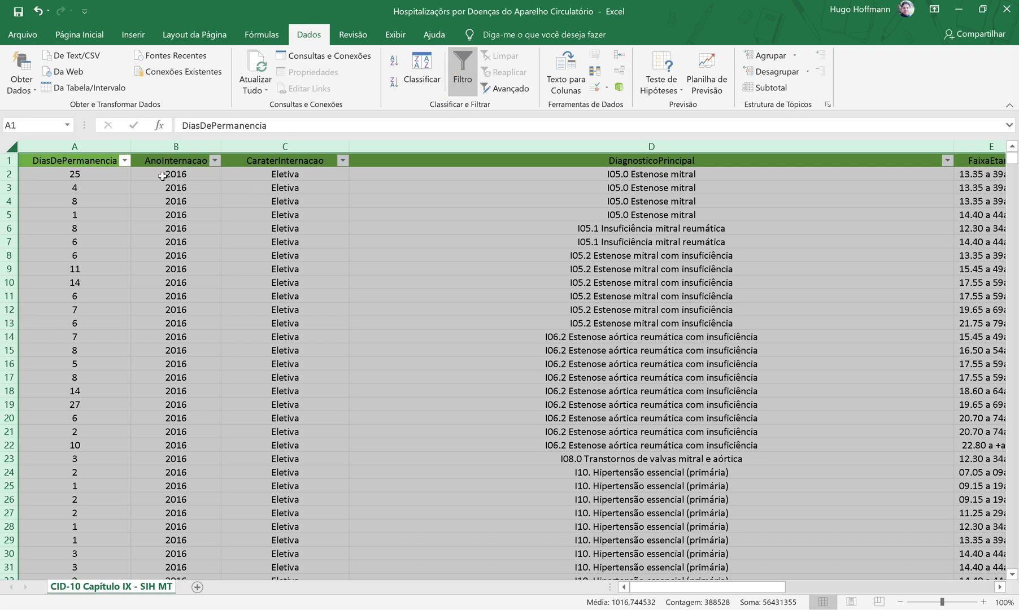
{"action": "left_click", "coordinate": [136, 178]}
{"action": "left_click", "coordinate": [114, 175]}
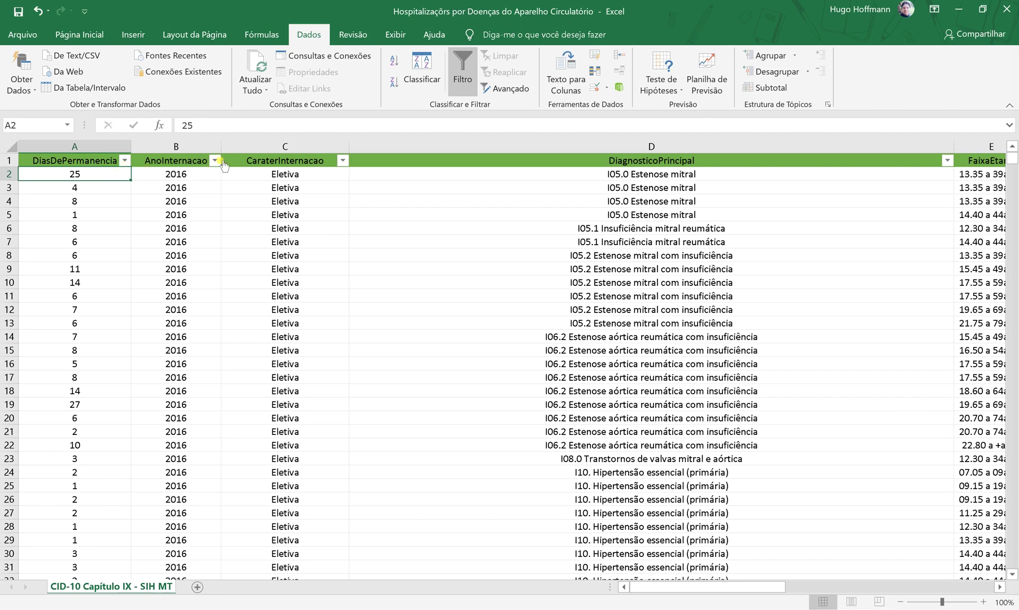
{"action": "left_click", "coordinate": [215, 161]}
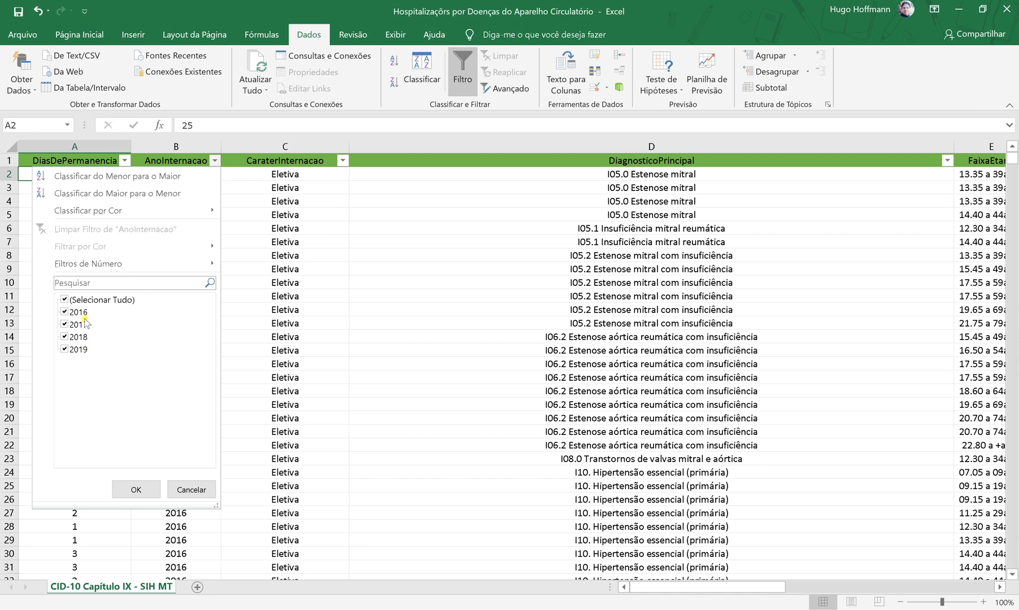
{"action": "left_click", "coordinate": [77, 313]}
{"action": "left_click", "coordinate": [74, 338]}
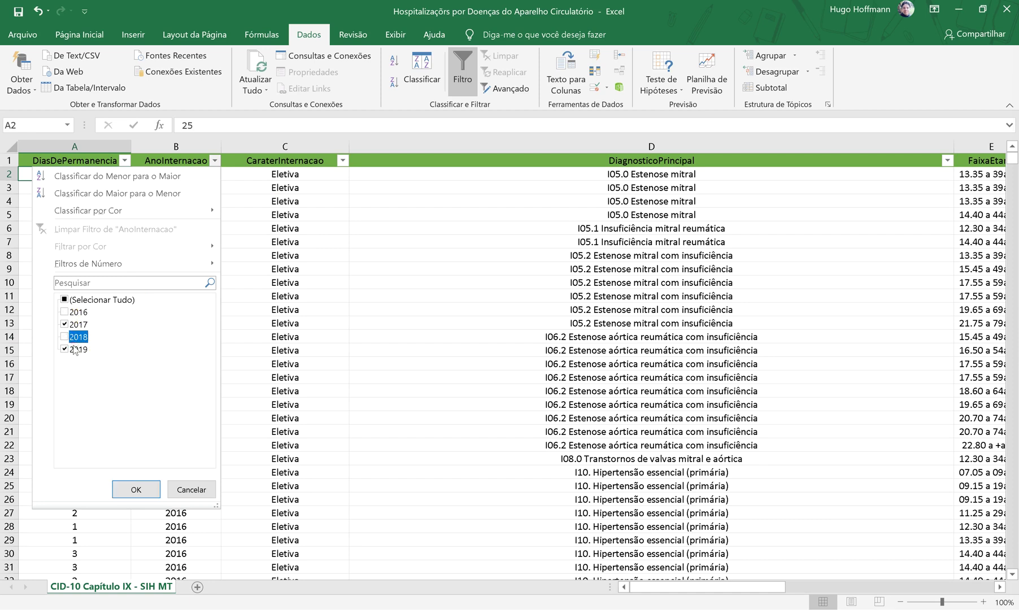
{"action": "left_click", "coordinate": [74, 349]}
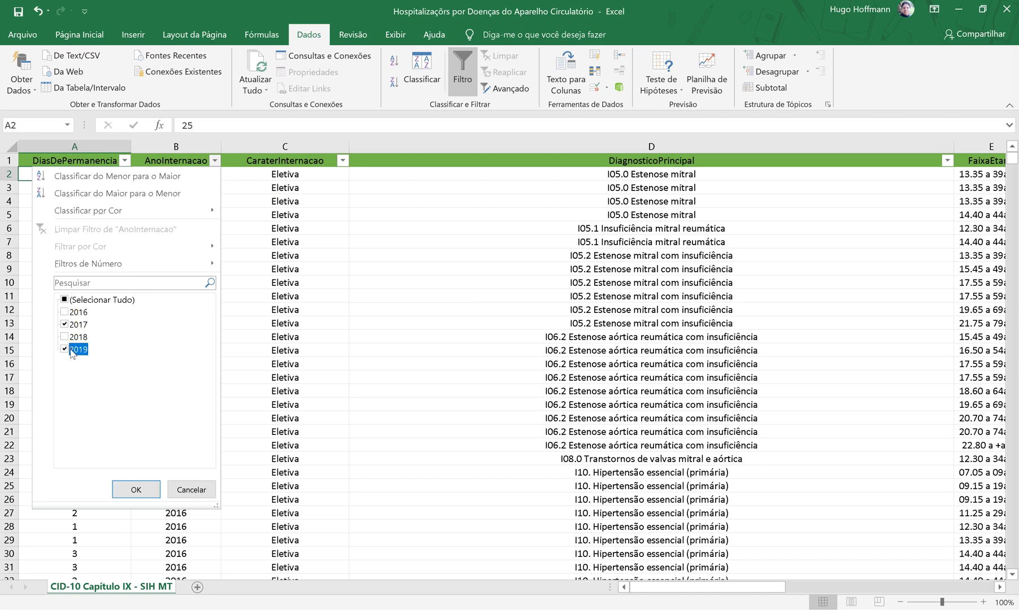
{"action": "left_click", "coordinate": [190, 490]}
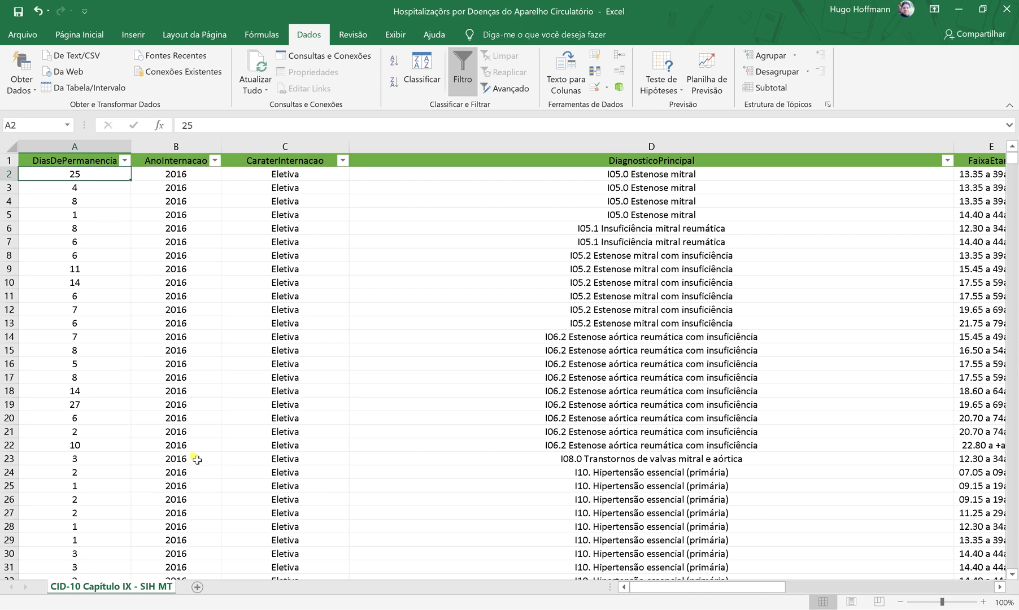
- Examine which years the AnoInternacao column offers for filtering, without applying a filter
{"action": "left_click", "coordinate": [161, 180]}
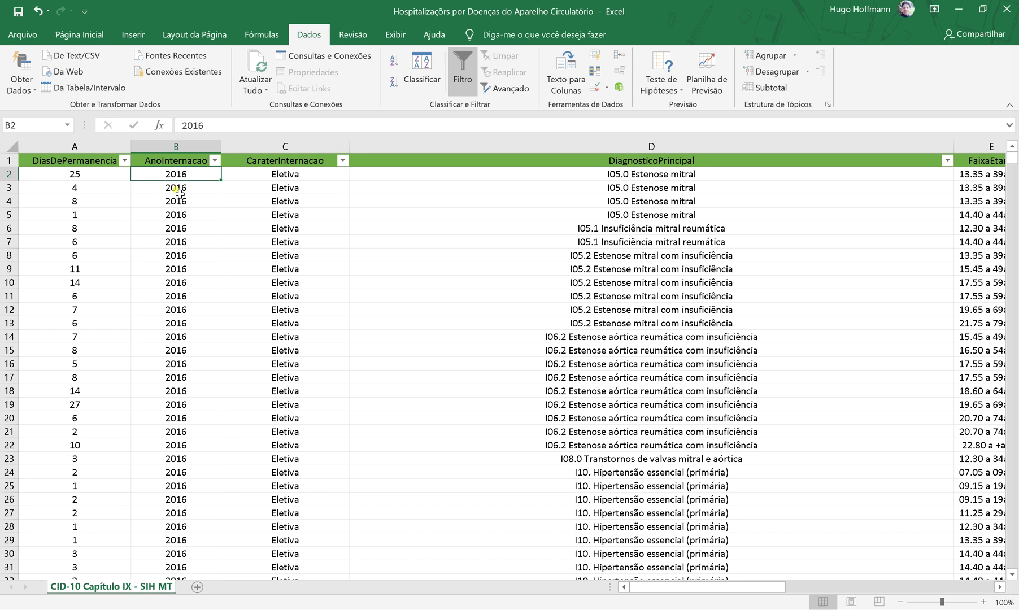
{"action": "left_click", "coordinate": [202, 162]}
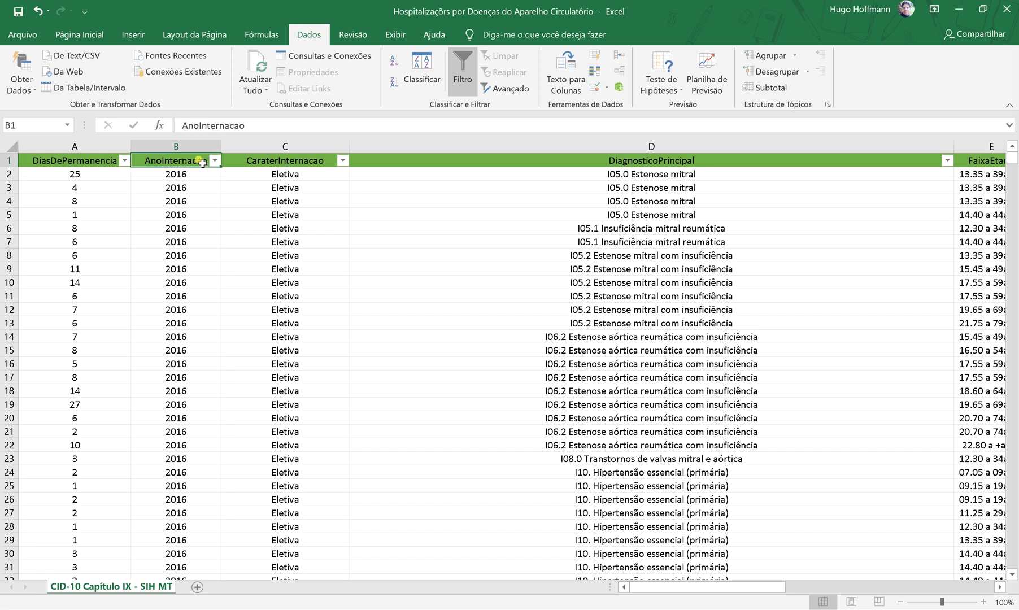
{"action": "left_click", "coordinate": [100, 34]}
{"action": "left_click", "coordinate": [214, 160]}
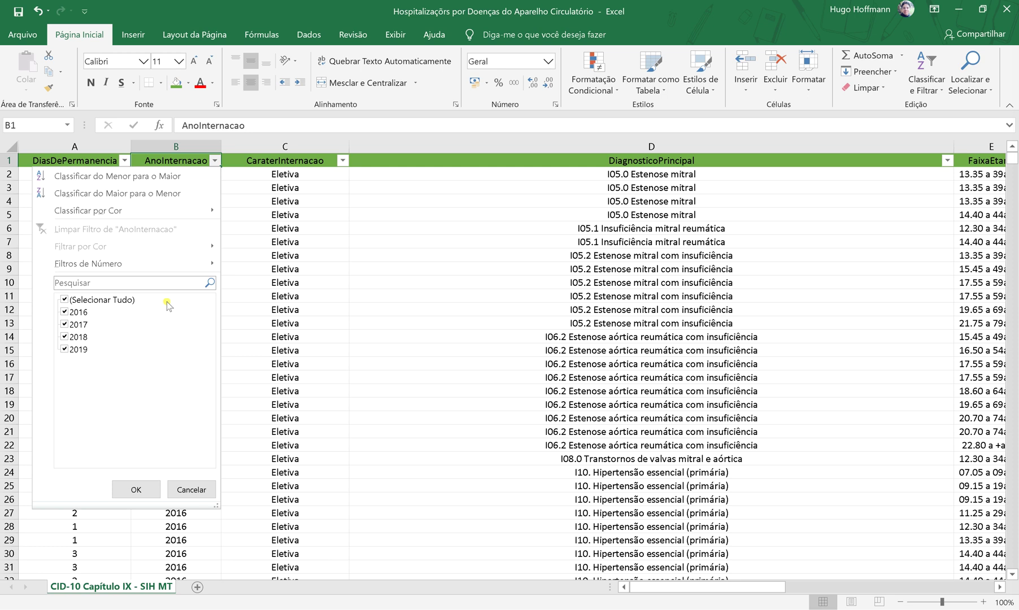
{"action": "left_click", "coordinate": [311, 238]}
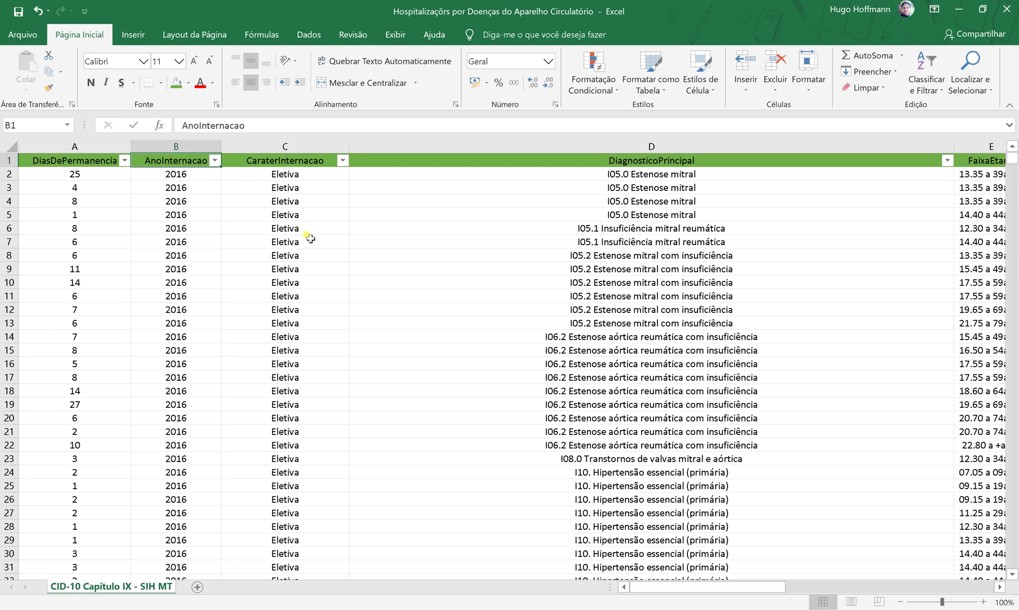
- Insert a new column before CaraterInternacao and enter "Periodo" as its header in C1
{"action": "left_click", "coordinate": [261, 148]}
{"action": "right_click", "coordinate": [261, 149]}
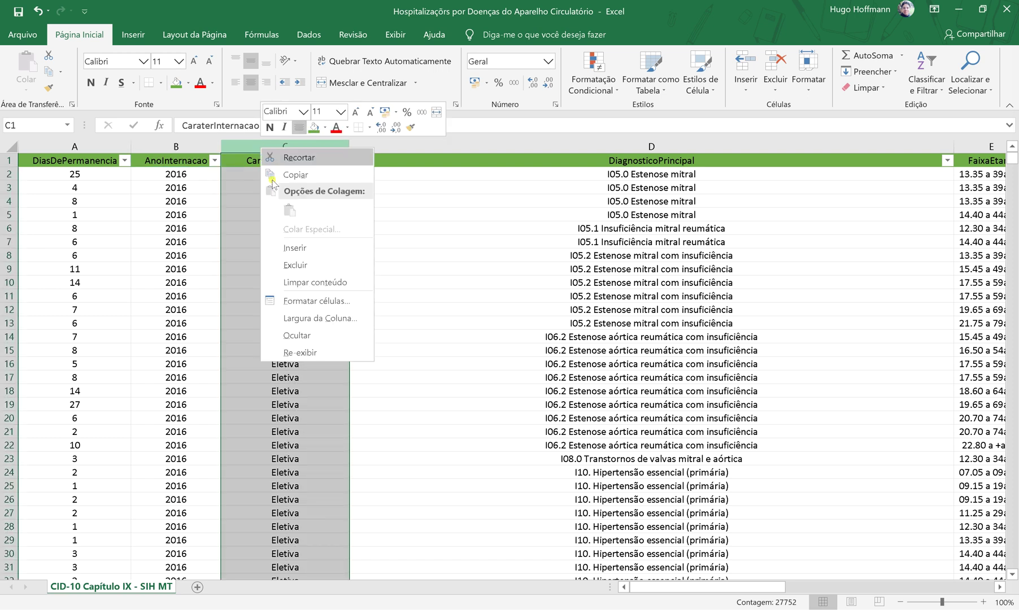
{"action": "left_click", "coordinate": [293, 251]}
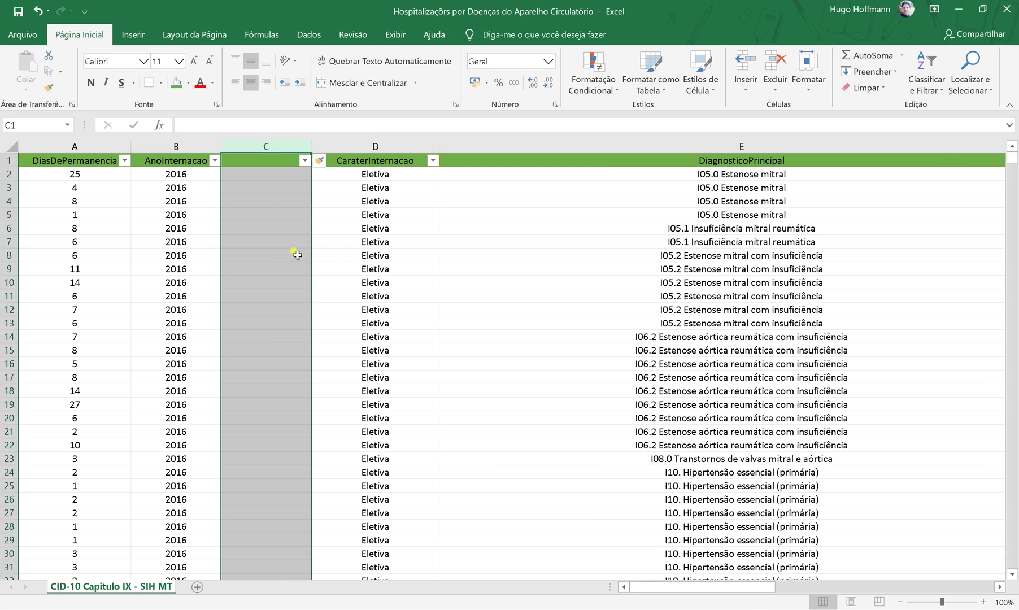
{"action": "left_click", "coordinate": [277, 163]}
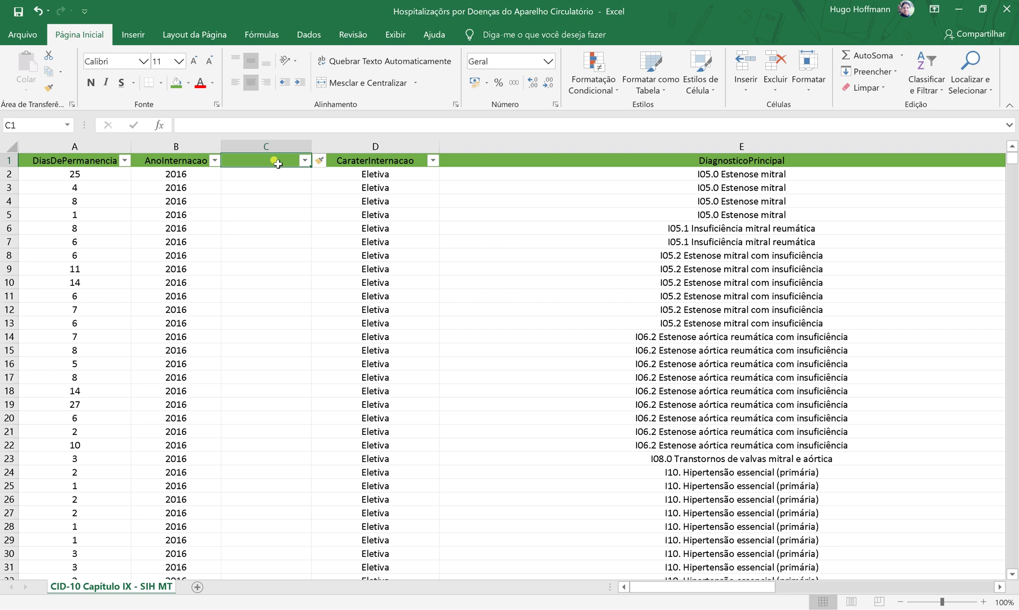
{"action": "type", "text": "Periodo"}
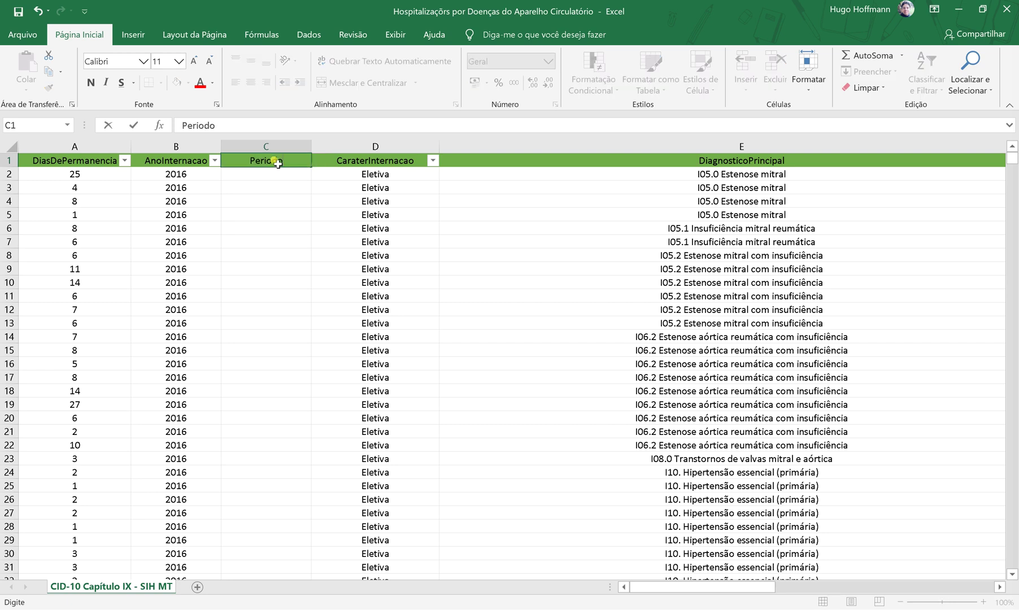
{"action": "key", "text": "Return"}
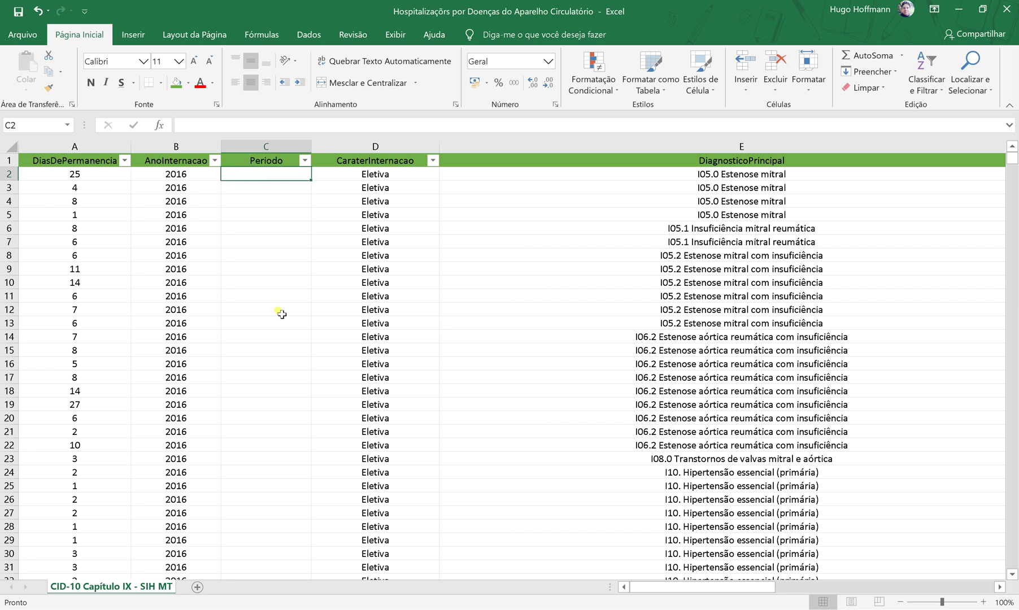
- Filter the AnoInternacao column so that only the years 2016 and 2017 are selected
{"action": "left_click", "coordinate": [192, 163]}
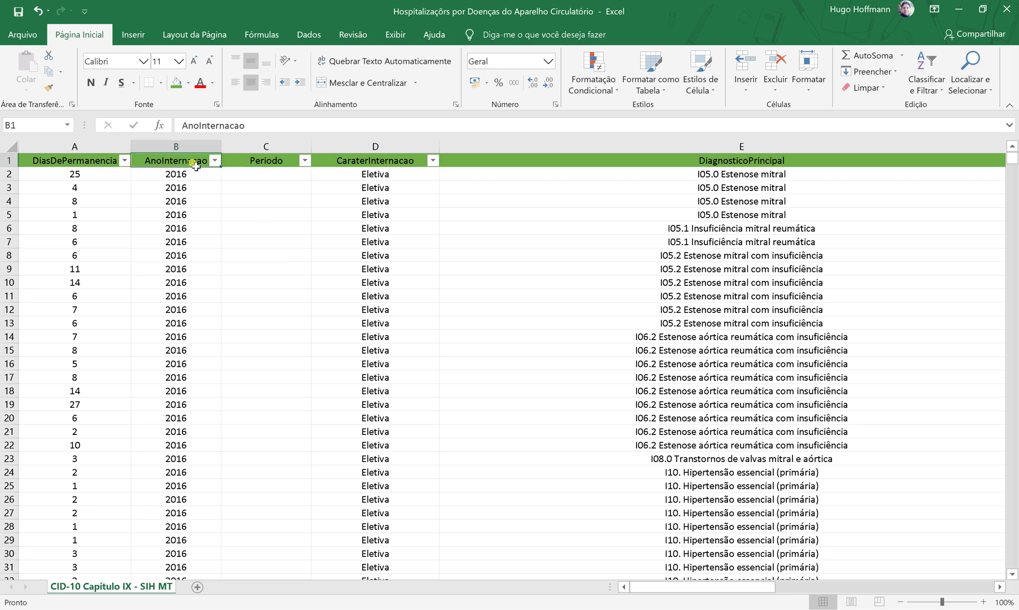
{"action": "left_click", "coordinate": [215, 160]}
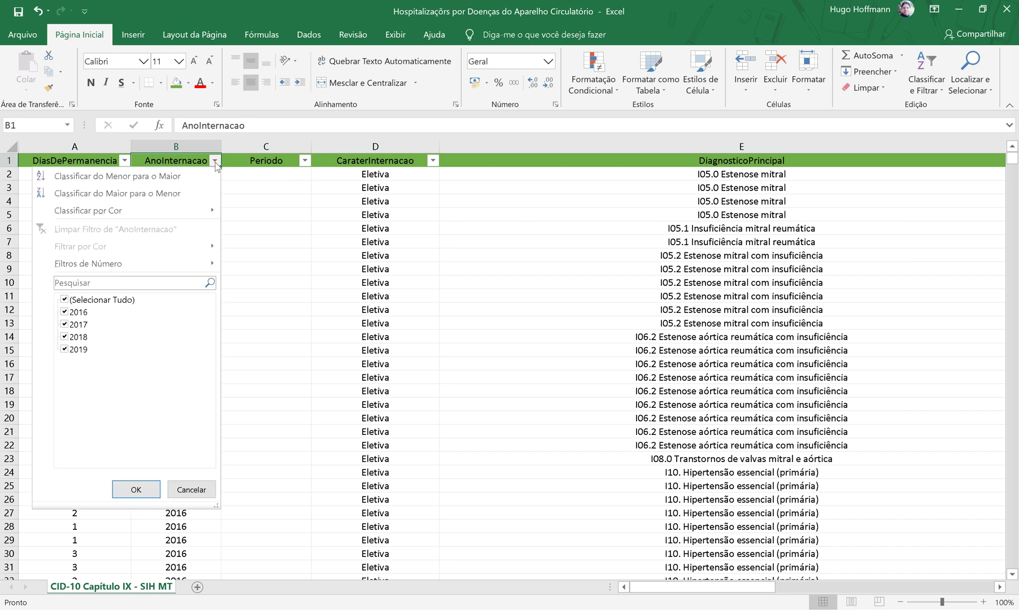
{"action": "left_click", "coordinate": [110, 300]}
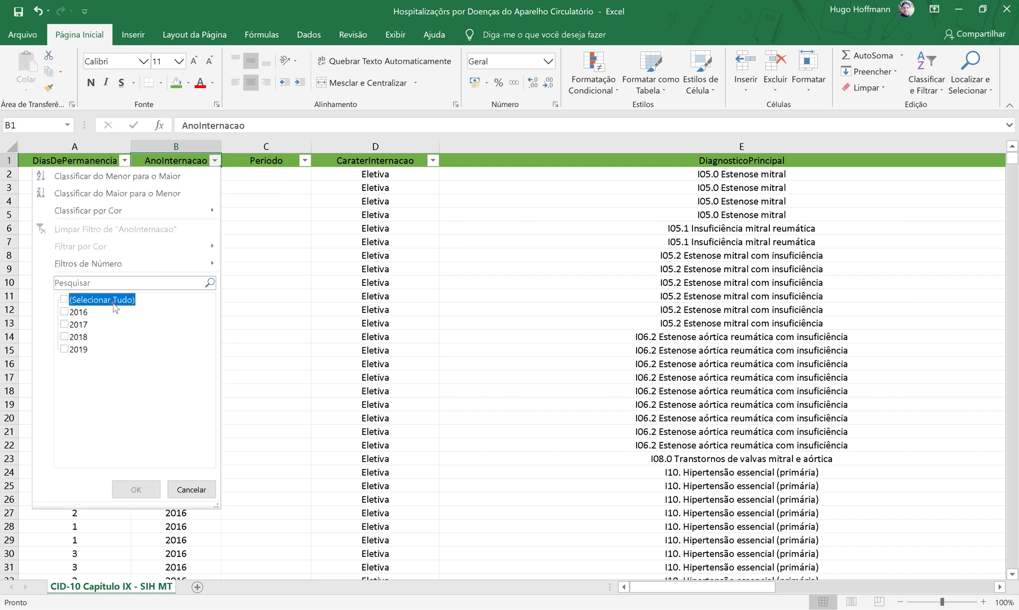
{"action": "left_click", "coordinate": [74, 312]}
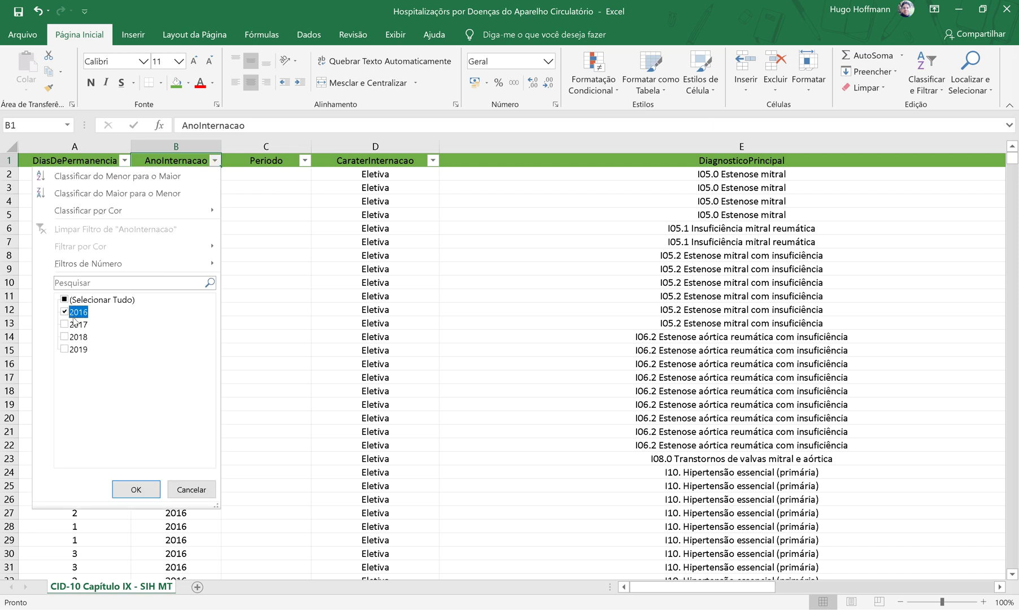
{"action": "left_click", "coordinate": [74, 325]}
{"action": "left_click", "coordinate": [148, 489]}
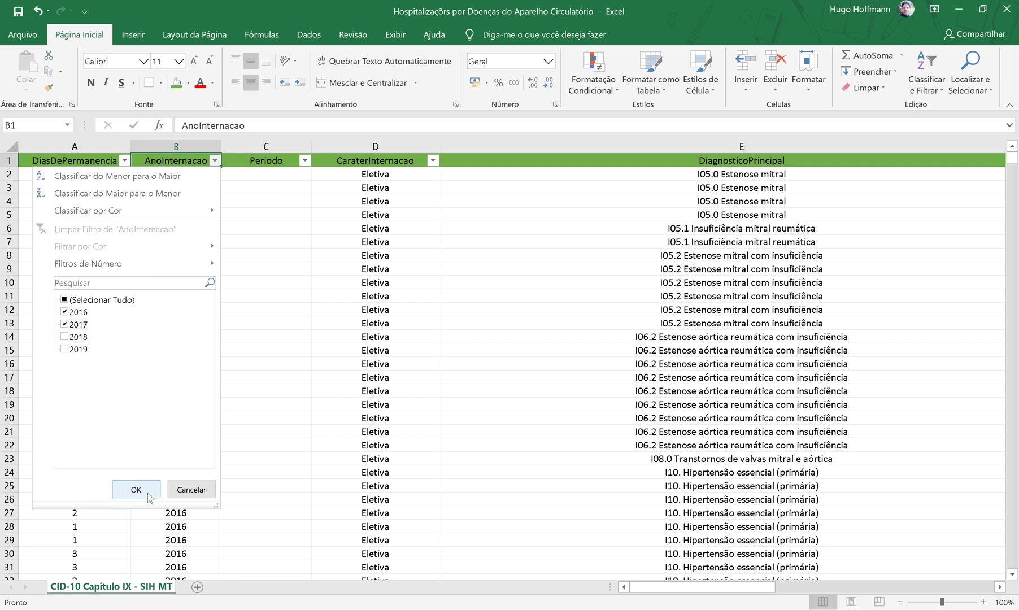
{"action": "left_click", "coordinate": [148, 497]}
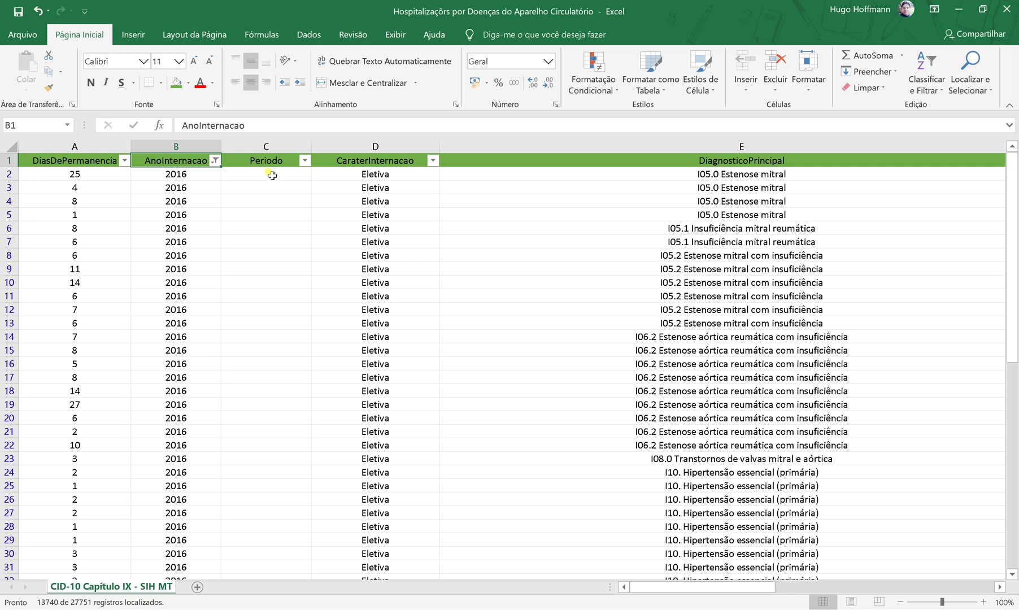
- Enter "2016 e 2017" in cell C2 and check the years selected in the AnoInternacao filter
{"action": "left_click", "coordinate": [272, 176]}
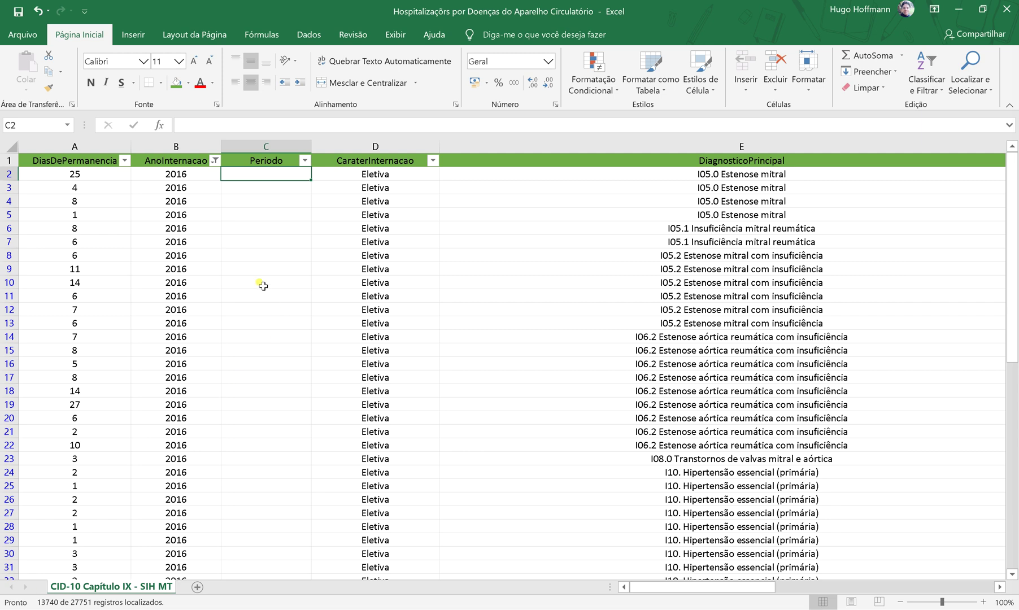
{"action": "type", "text": "2016 e"}
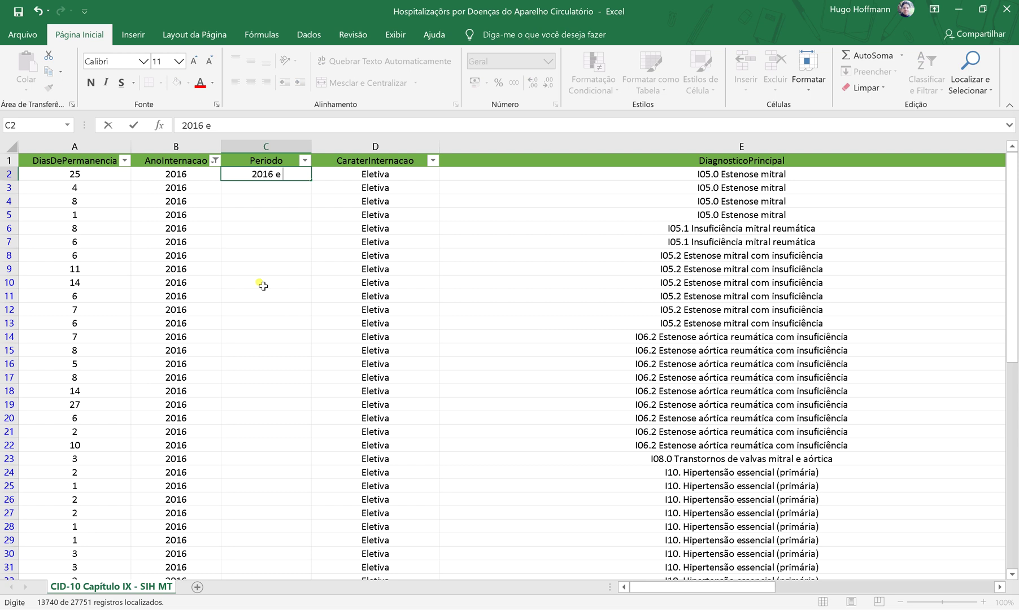
{"action": "type", "text": " 2017"}
{"action": "key", "text": "Return"}
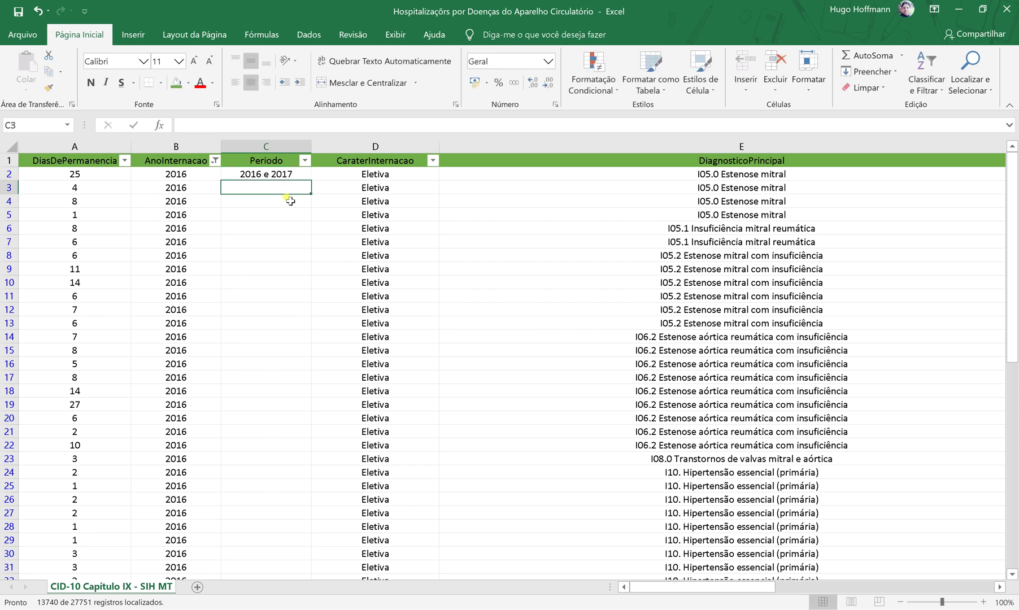
{"action": "left_click", "coordinate": [215, 161]}
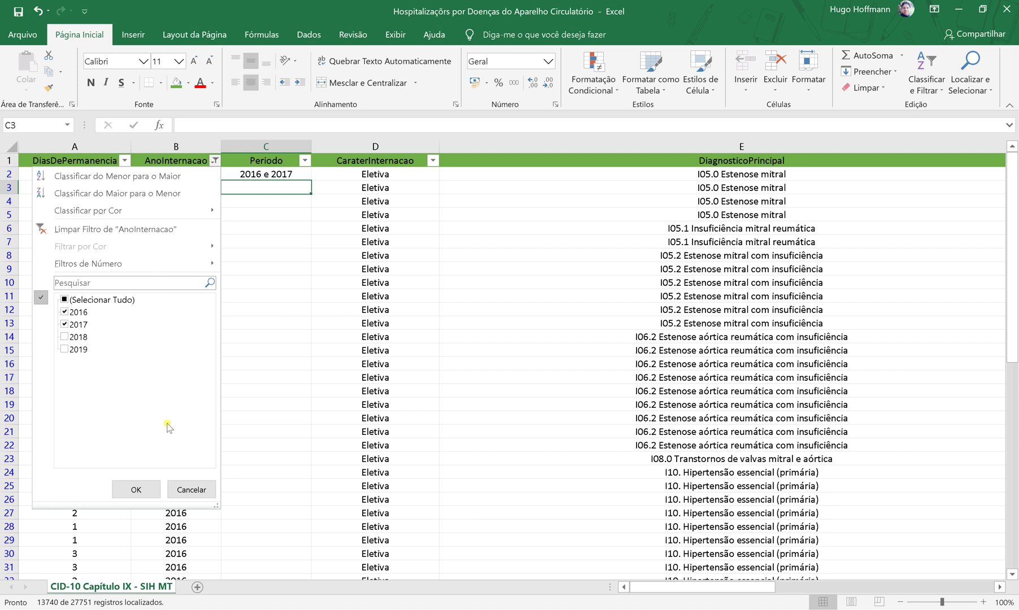
{"action": "left_click", "coordinate": [205, 490]}
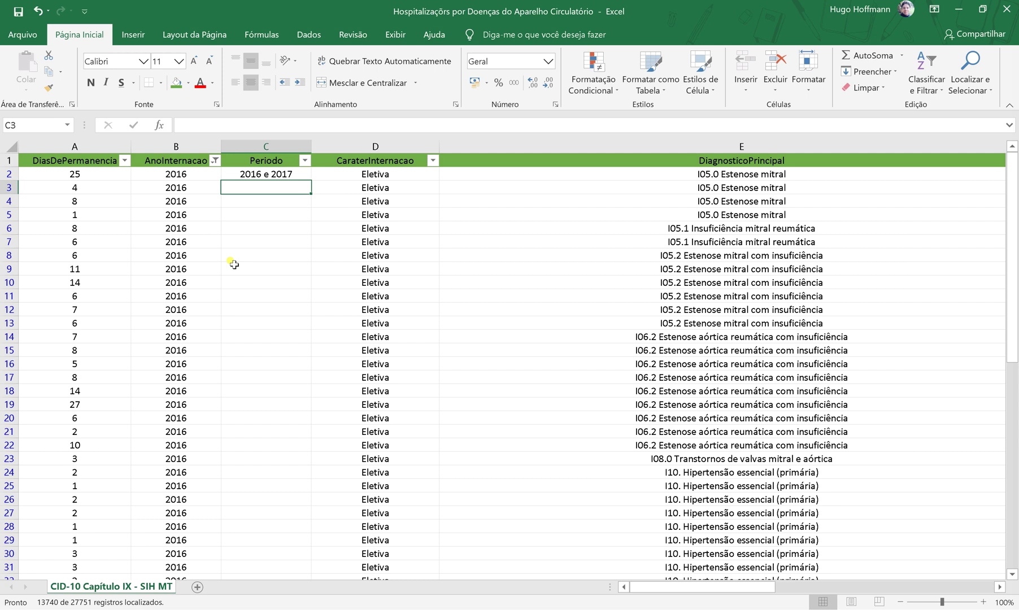
- Copy the period value in C2 into cells C3 to C15 of the Periodo column
{"action": "key", "text": "Up"}
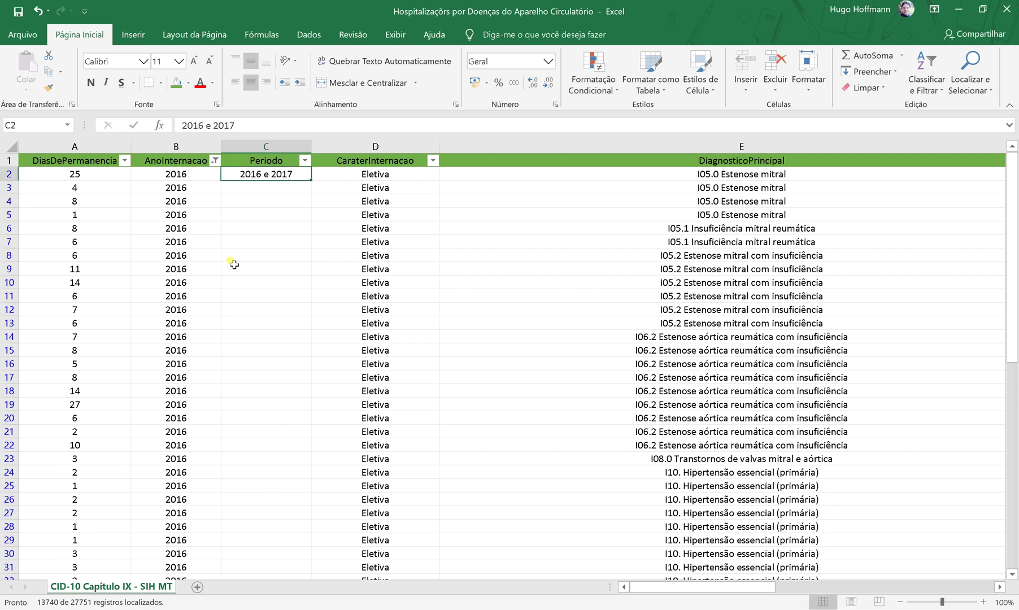
{"action": "key", "text": "ctrl+c"}
{"action": "key", "text": "Down"}
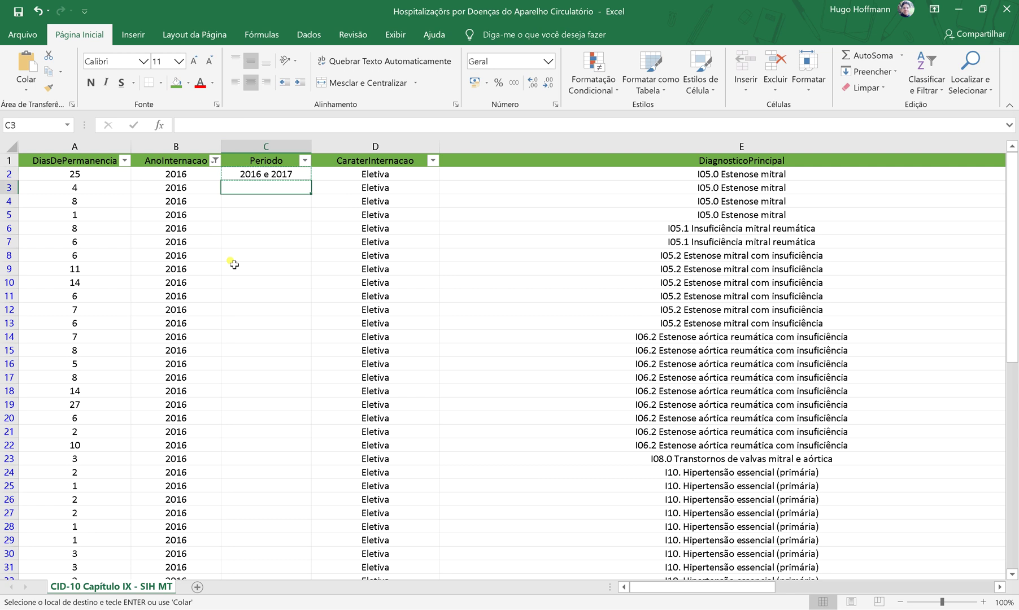
{"action": "key", "text": "shift+Down"}
{"action": "key", "text": "shift+Down"}
{"action": "key", "text": "shift+Down"}
{"action": "key", "text": "shift+Down"}
{"action": "key", "text": "shift+Down"}
{"action": "key", "text": "shift+Down"}
{"action": "key", "text": "shift+Down"}
{"action": "key", "text": "shift+Down"}
{"action": "key", "text": "shift+Down"}
{"action": "key", "text": "shift+Down"}
{"action": "key", "text": "shift+Down"}
{"action": "key", "text": "shift+Down"}
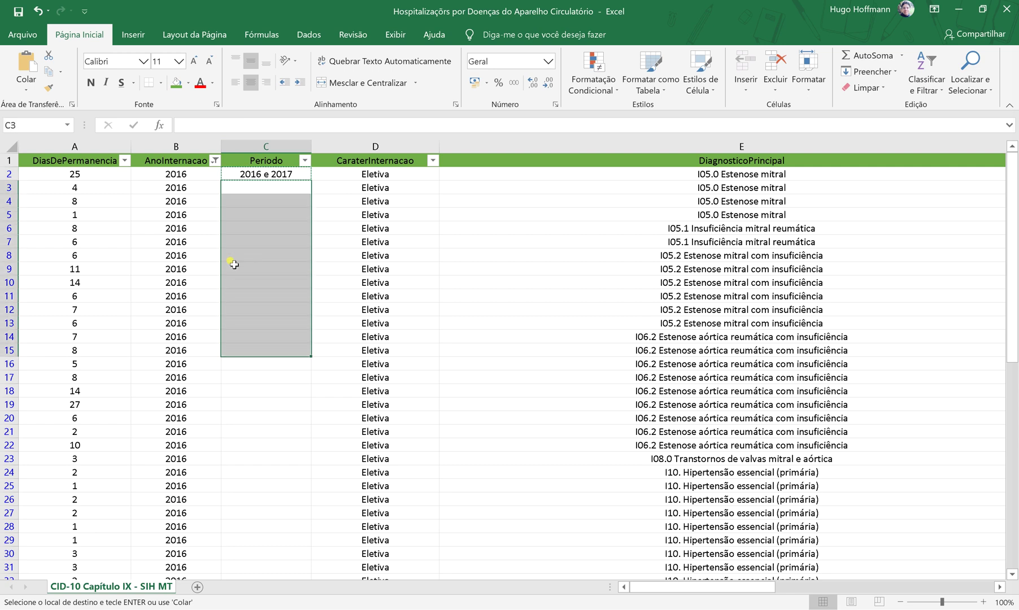
{"action": "key", "text": "ctrl+v"}
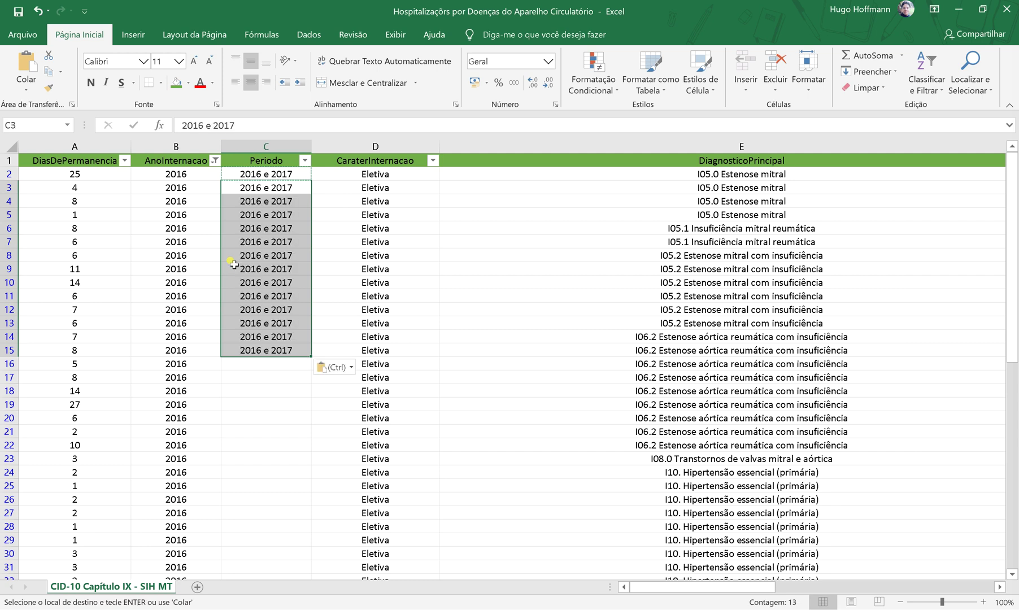
{"action": "key", "text": "Escape"}
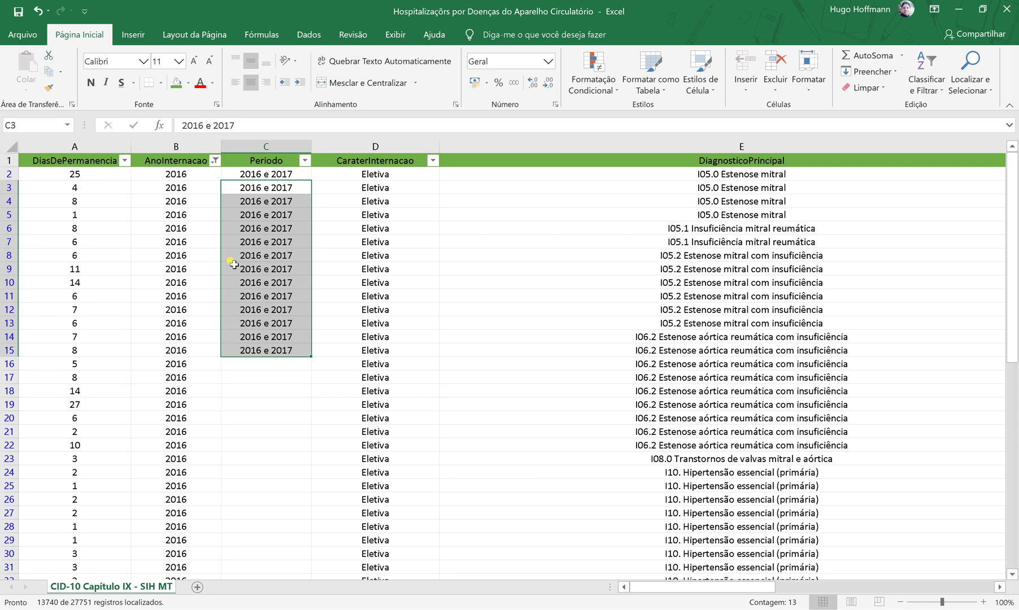
{"action": "key", "text": "Down"}
{"action": "key", "text": "Down"}
{"action": "key", "text": "Down"}
{"action": "key", "text": "Down"}
{"action": "key", "text": "Down"}
{"action": "key", "text": "Down"}
{"action": "key", "text": "Down"}
{"action": "key", "text": "Down"}
{"action": "key", "text": "Down"}
{"action": "key", "text": "Down"}
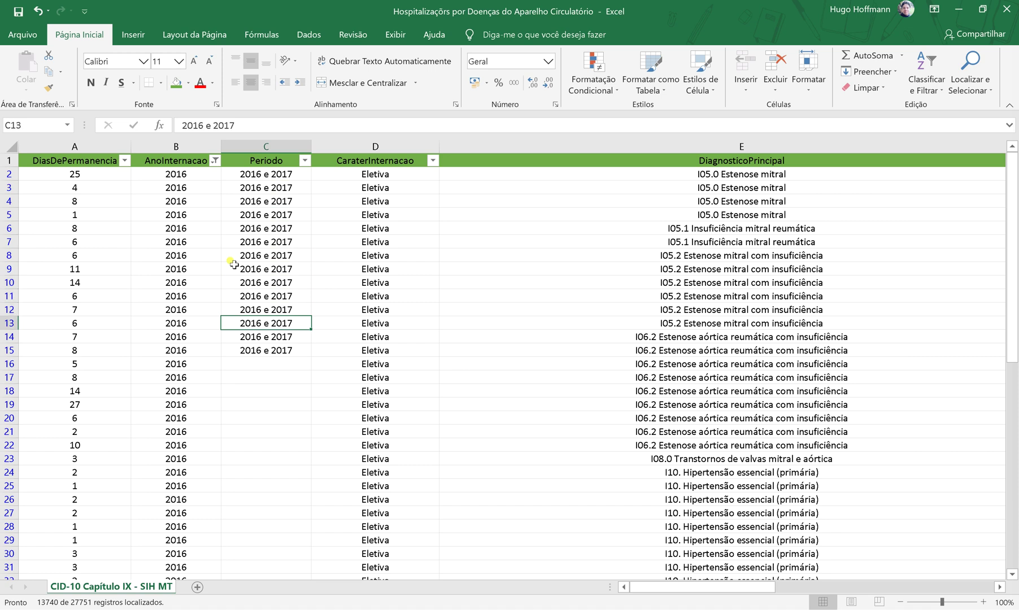
{"action": "key", "text": "shift+Down"}
{"action": "key", "text": "shift+Down"}
{"action": "key", "text": "shift+Down"}
{"action": "key", "text": "shift+Down"}
{"action": "key", "text": "shift+Down"}
{"action": "key", "text": "shift+Down"}
{"action": "key", "text": "shift+Down"}
{"action": "key", "text": "shift+Down"}
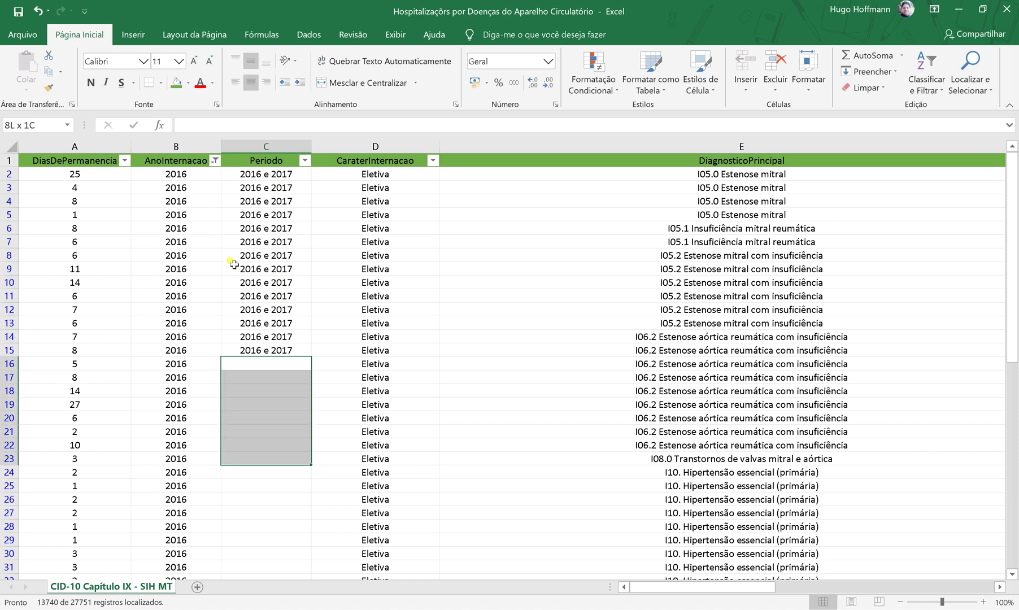
{"action": "key", "text": "Up"}
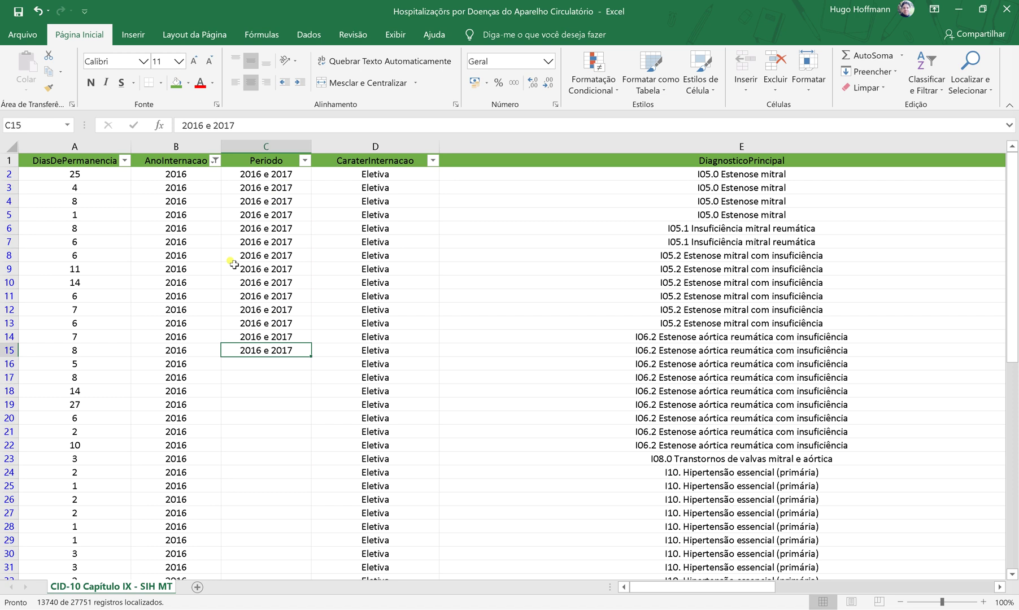
- Copy the period value in C15 down the Periodo column to the last filtered record in C13741
{"action": "key", "text": "Up"}
{"action": "key", "text": "Down"}
{"action": "key", "text": "ctrl+c"}
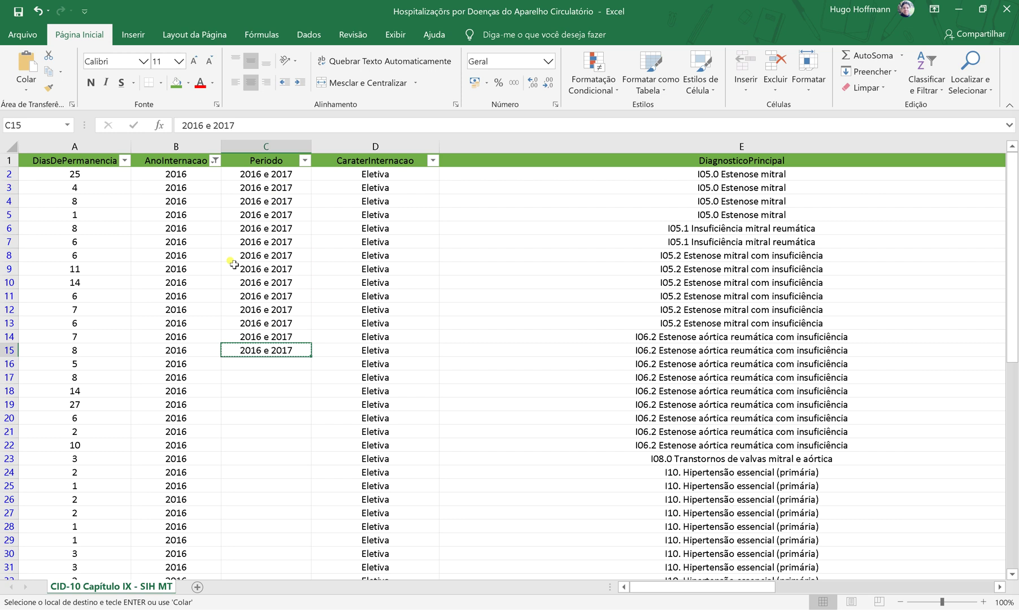
{"action": "key", "text": "Left"}
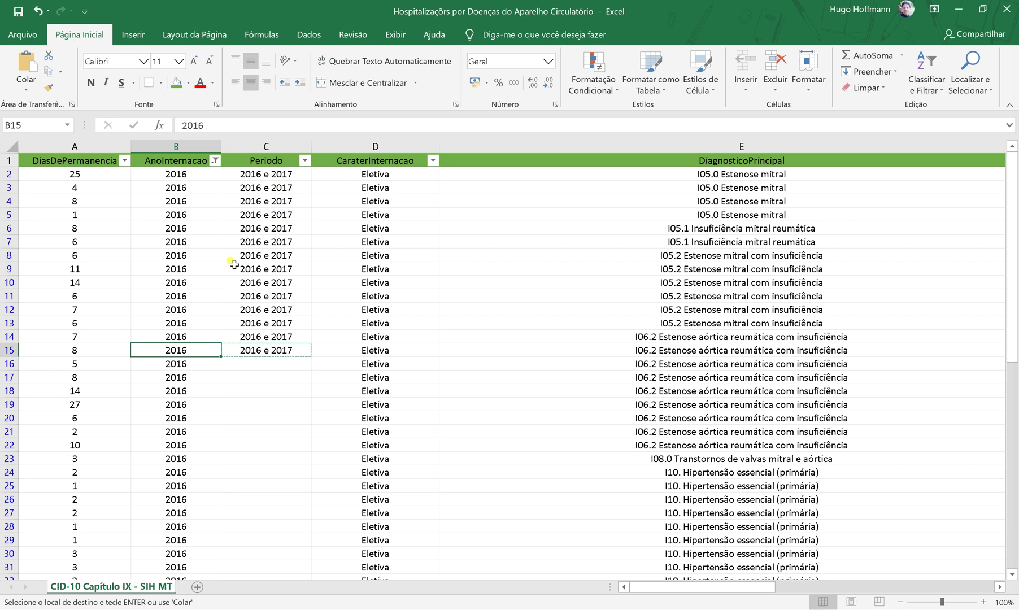
{"action": "key", "text": "ctrl+Down"}
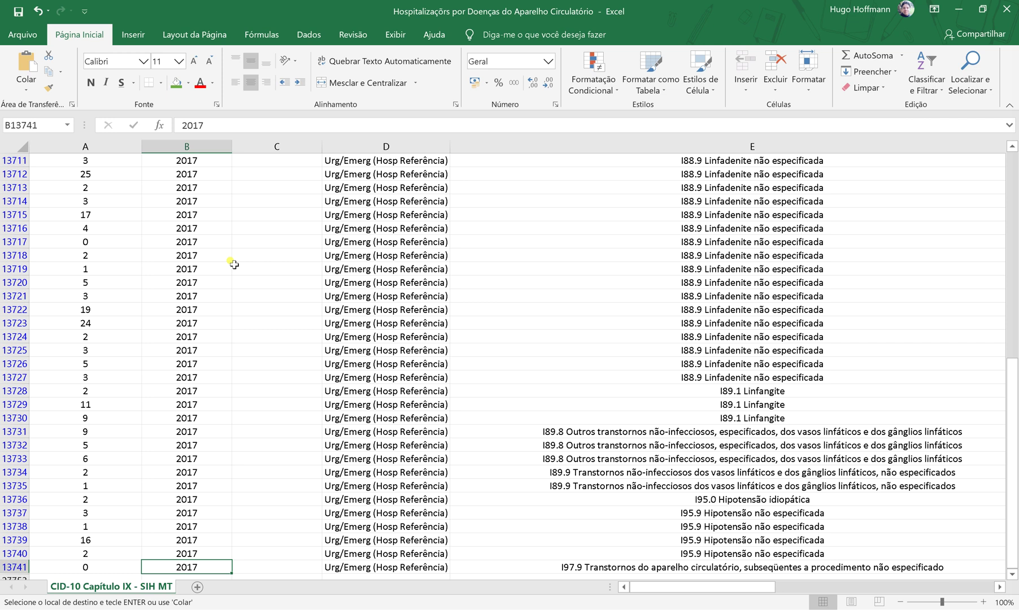
{"action": "key", "text": "Right"}
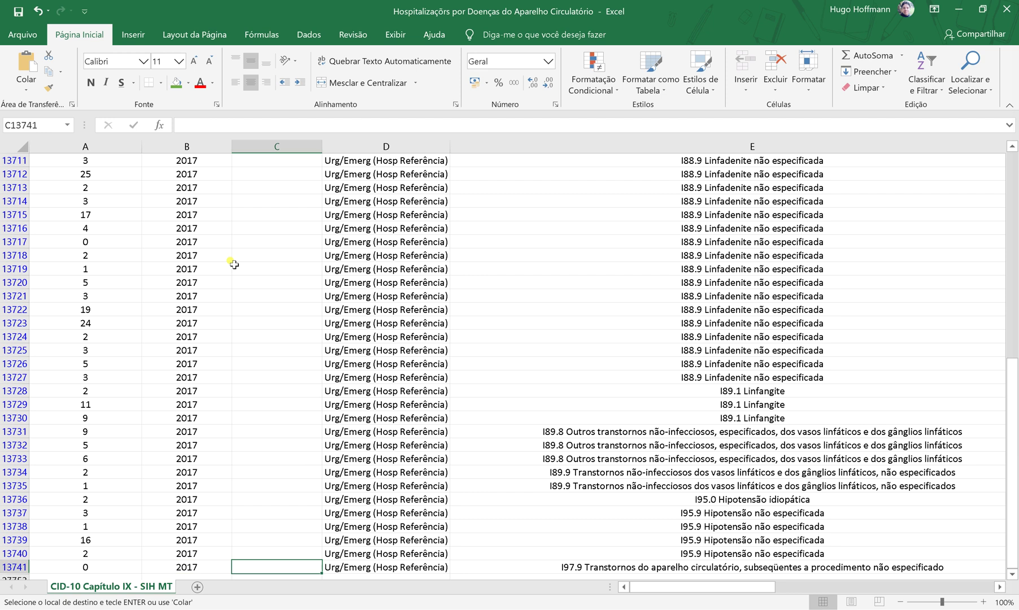
{"action": "key", "text": "ctrl+shift+Up"}
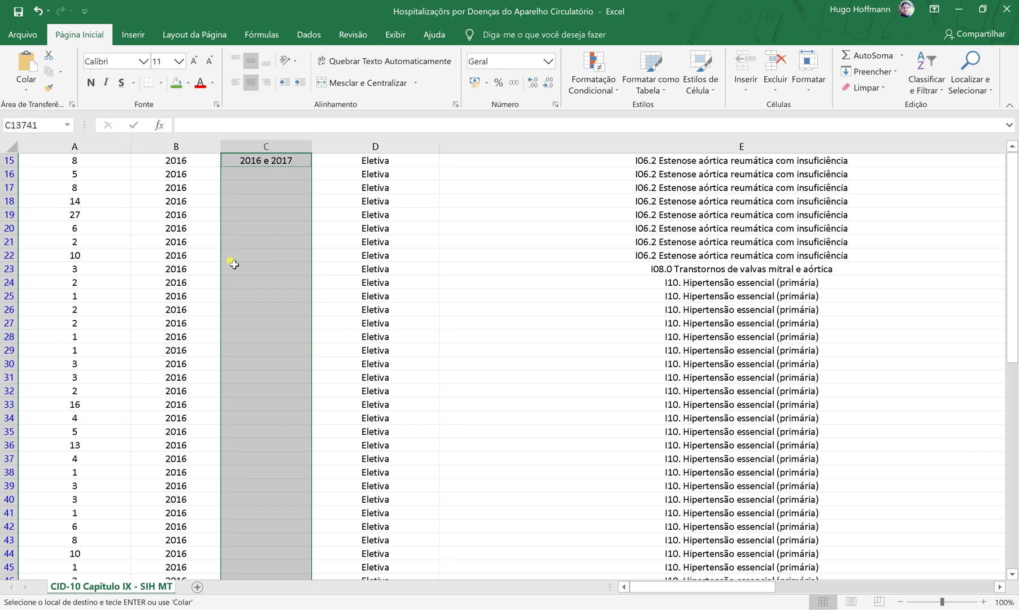
{"action": "key", "text": "ctrl+v"}
{"action": "key", "text": "Escape"}
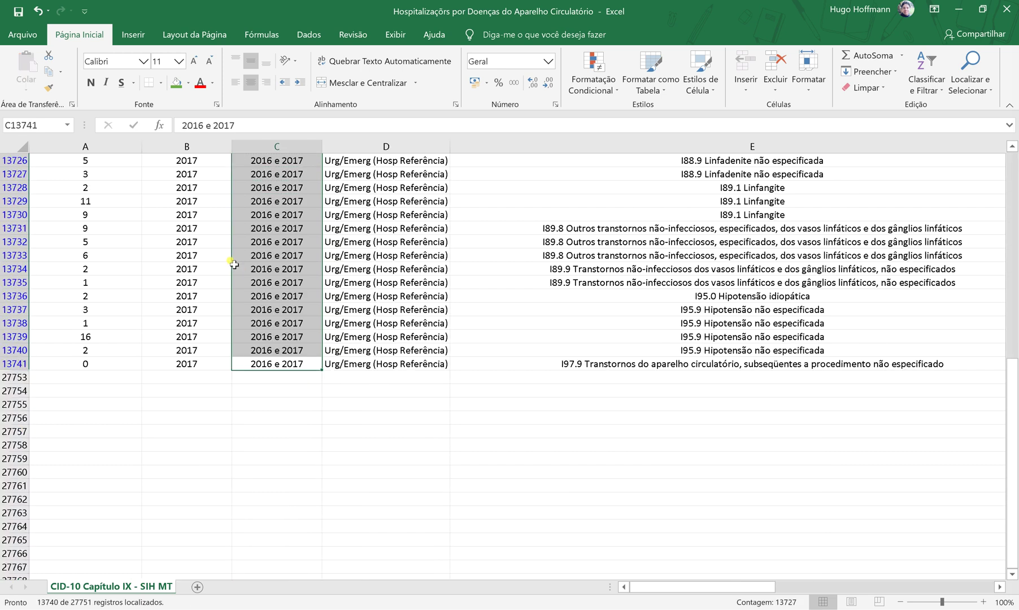
- Return to the header row and clear the filter on the AnoInternacao column
{"action": "key", "text": "ctrl+Up"}
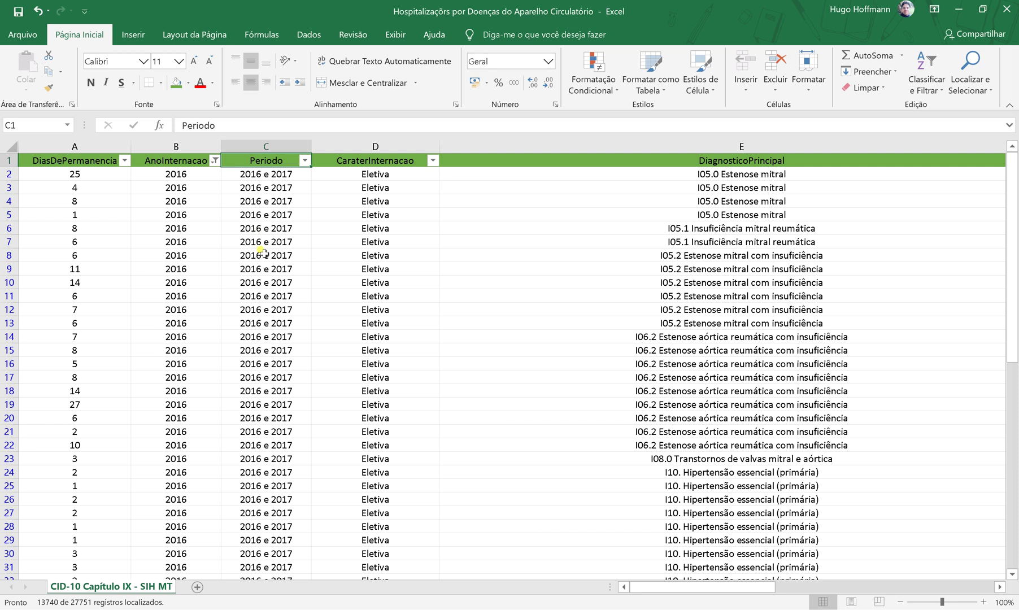
{"action": "left_click", "coordinate": [216, 161]}
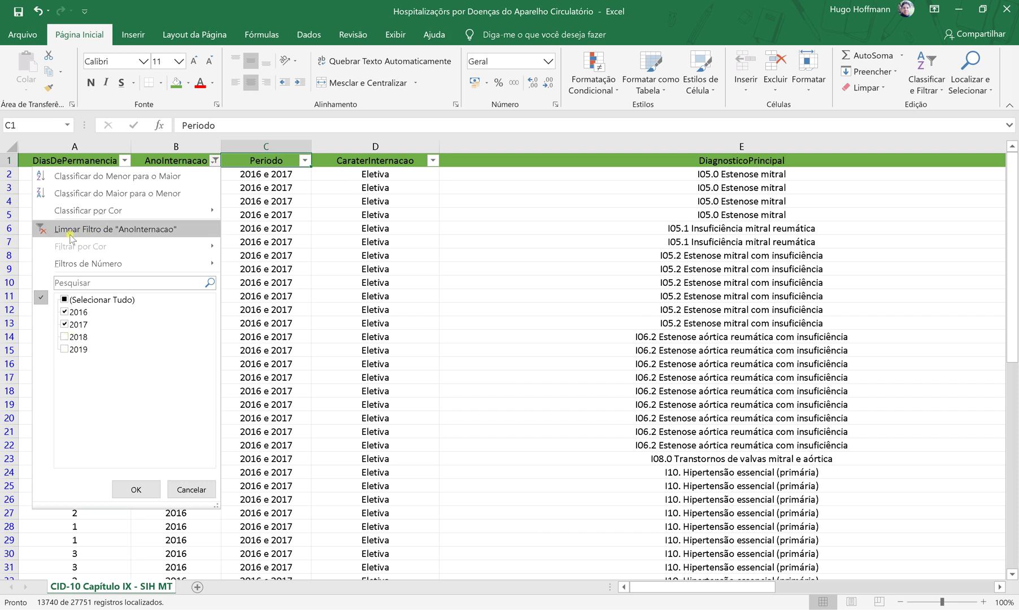
{"action": "left_click", "coordinate": [128, 235]}
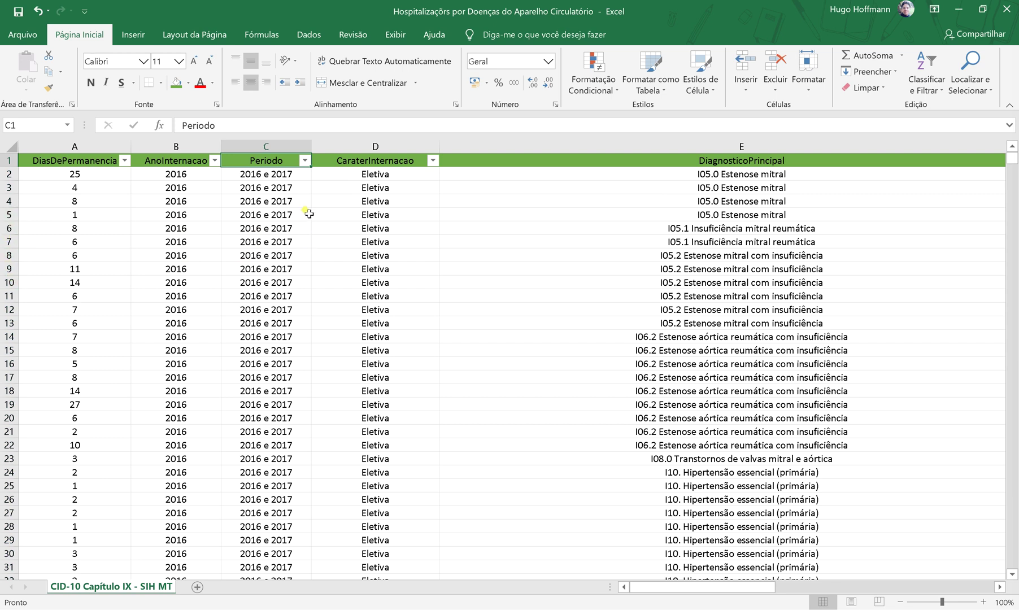
- Filter the Periodo column to show only blank entries and check the years listed in the AnoInternacao filter
{"action": "left_click", "coordinate": [304, 160]}
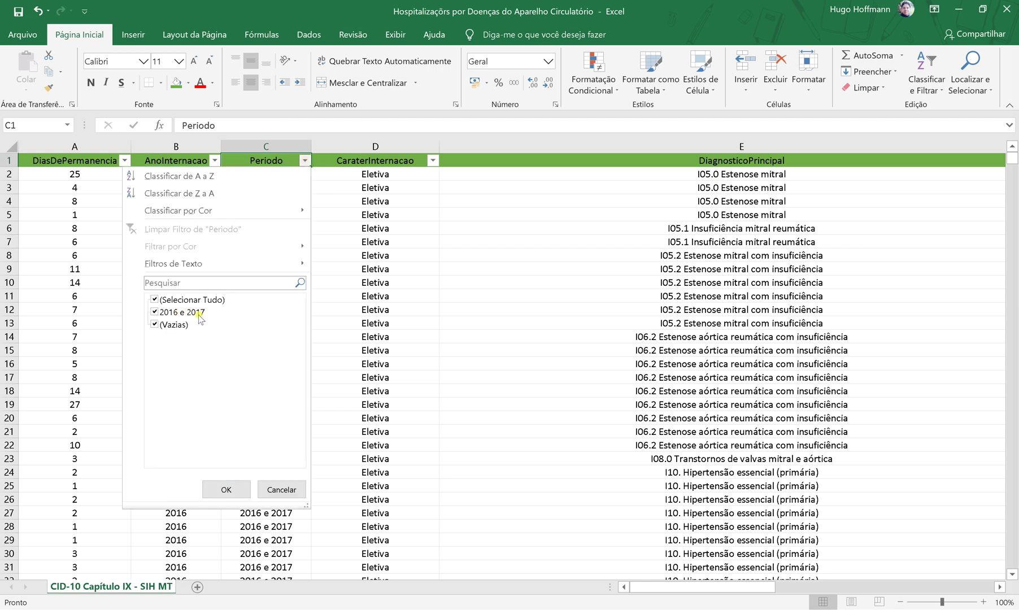
{"action": "left_click", "coordinate": [168, 313]}
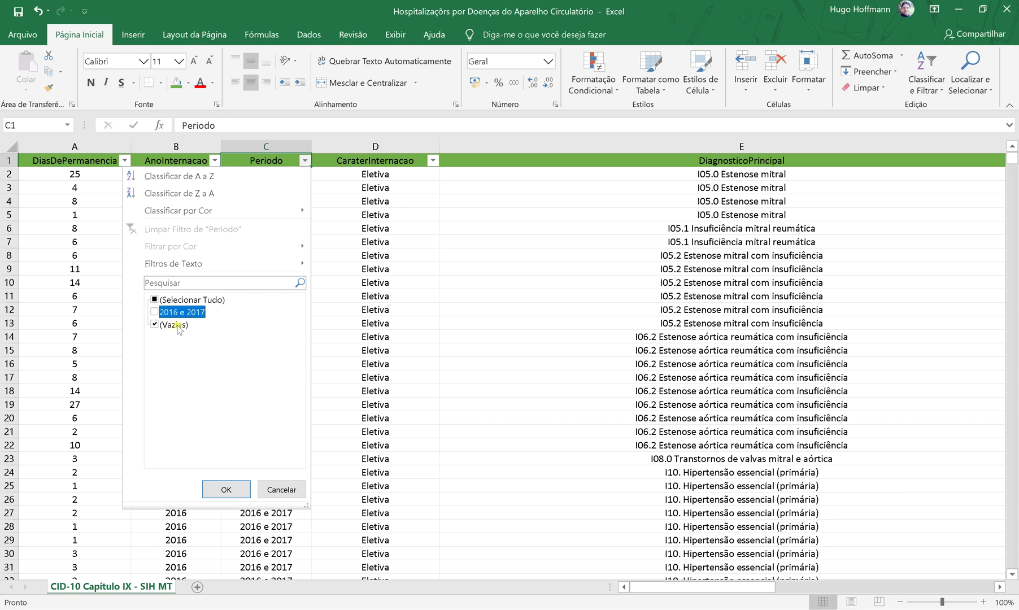
{"action": "left_click", "coordinate": [226, 492]}
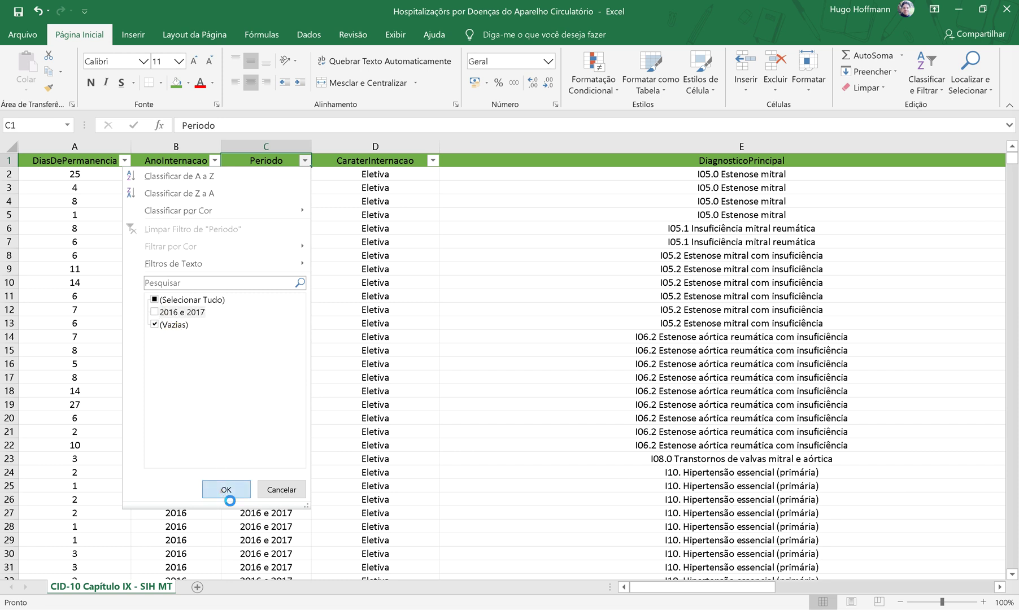
{"action": "left_click", "coordinate": [225, 161]}
{"action": "mouse_move", "coordinate": [204, 215]}
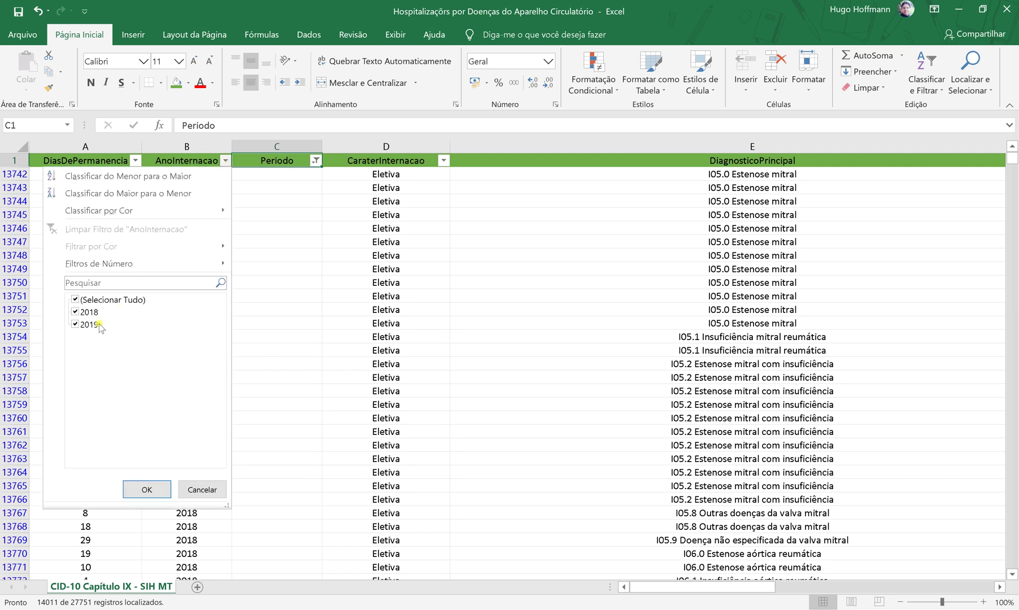
{"action": "left_click", "coordinate": [204, 488]}
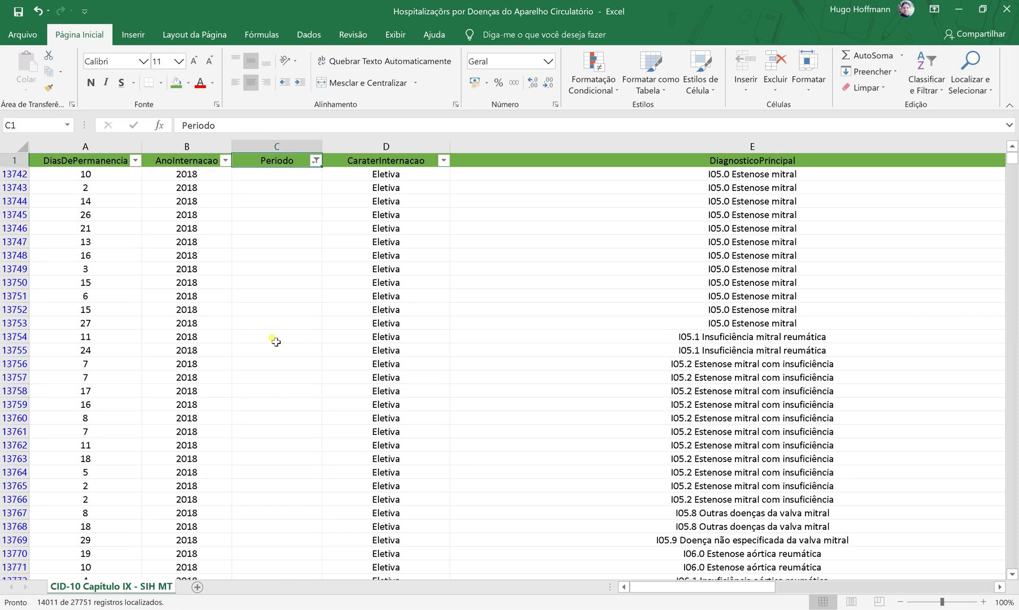
- Enter "2018 e 2019" in C13742, the first empty Periodo cell of the filtered records
{"action": "left_click", "coordinate": [292, 179]}
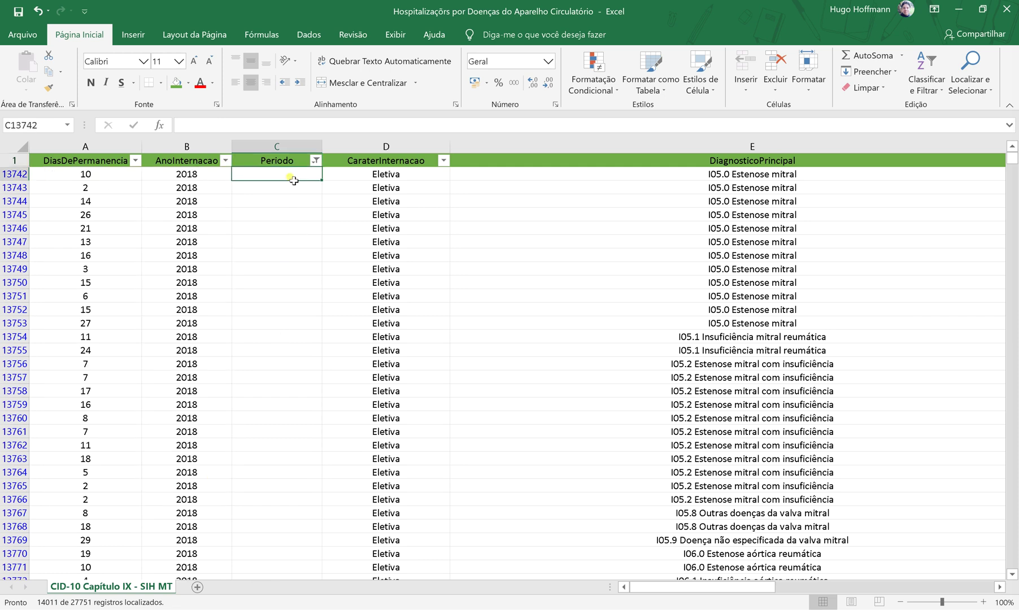
{"action": "type", "text": "2018"}
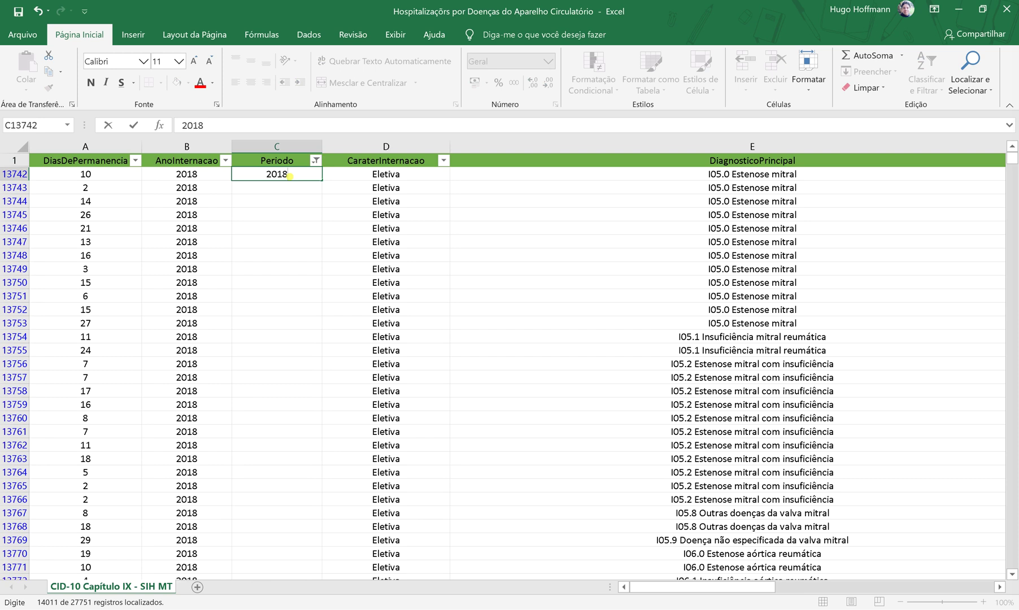
{"action": "type", "text": " e 2019"}
{"action": "key", "text": "ctrl+Return"}
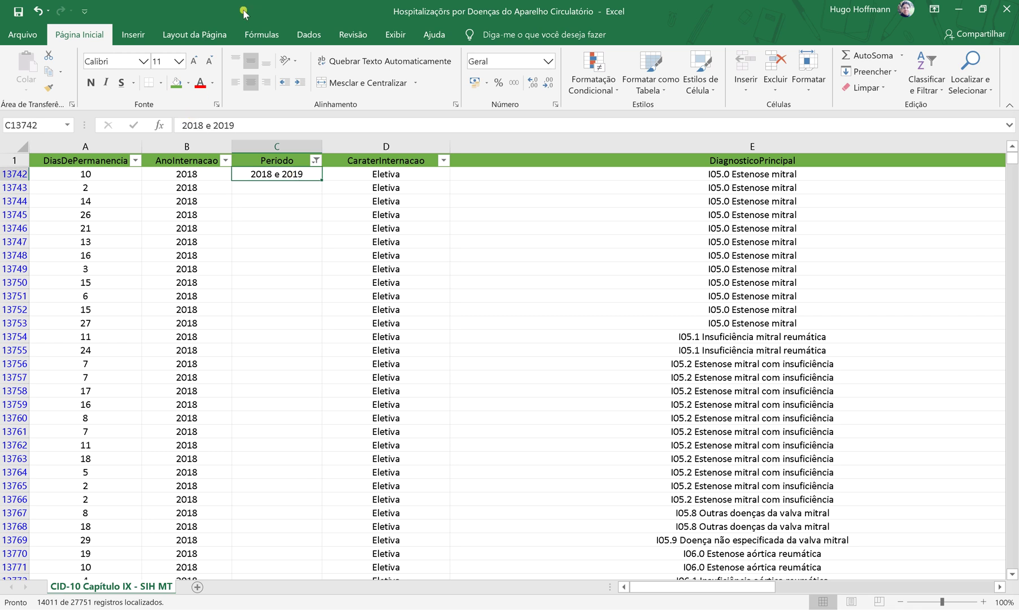
- Copy the period value in C13742 down the Periodo column to the last record in C27752
{"action": "key", "text": "ctrl+c"}
{"action": "key", "text": "Left"}
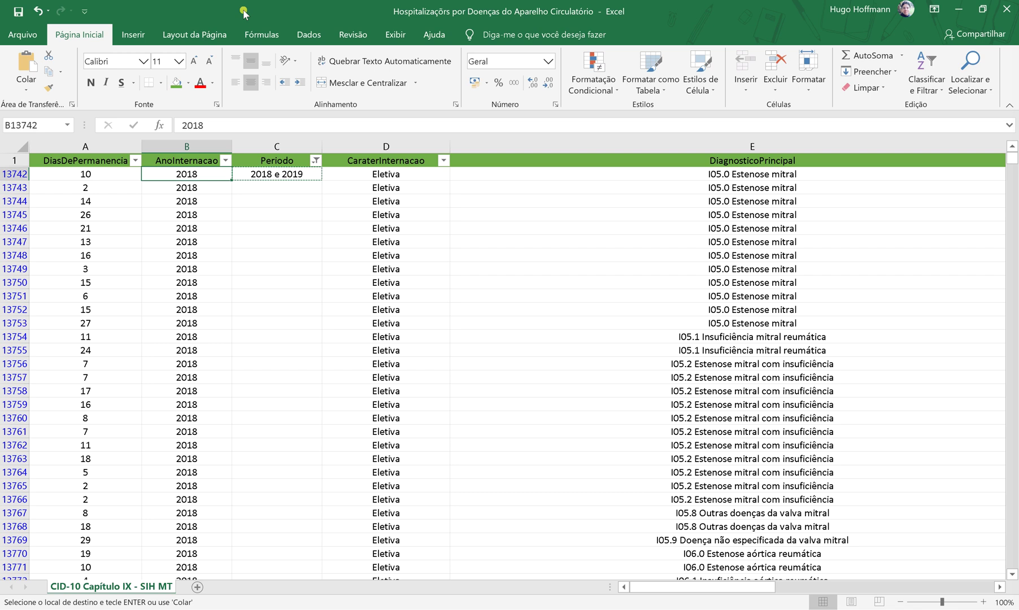
{"action": "key", "text": "ctrl+Down"}
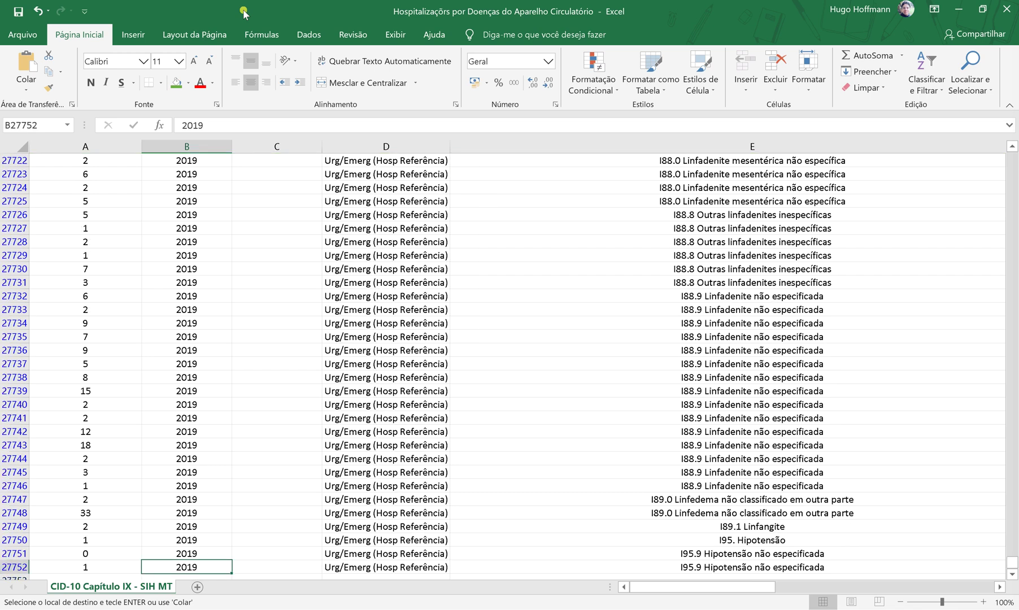
{"action": "key", "text": "Right"}
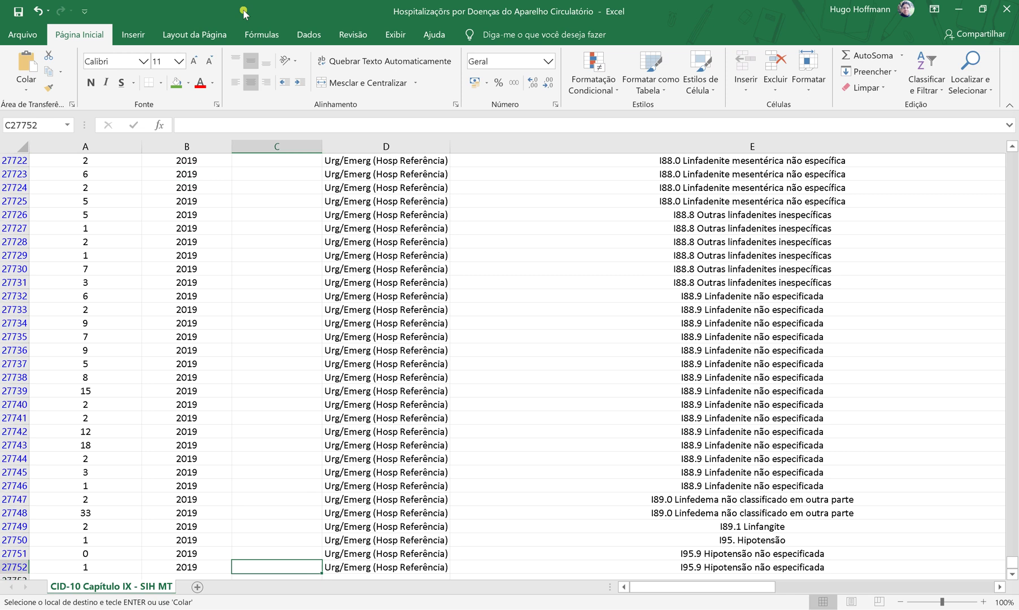
{"action": "key", "text": "ctrl+shift+Up"}
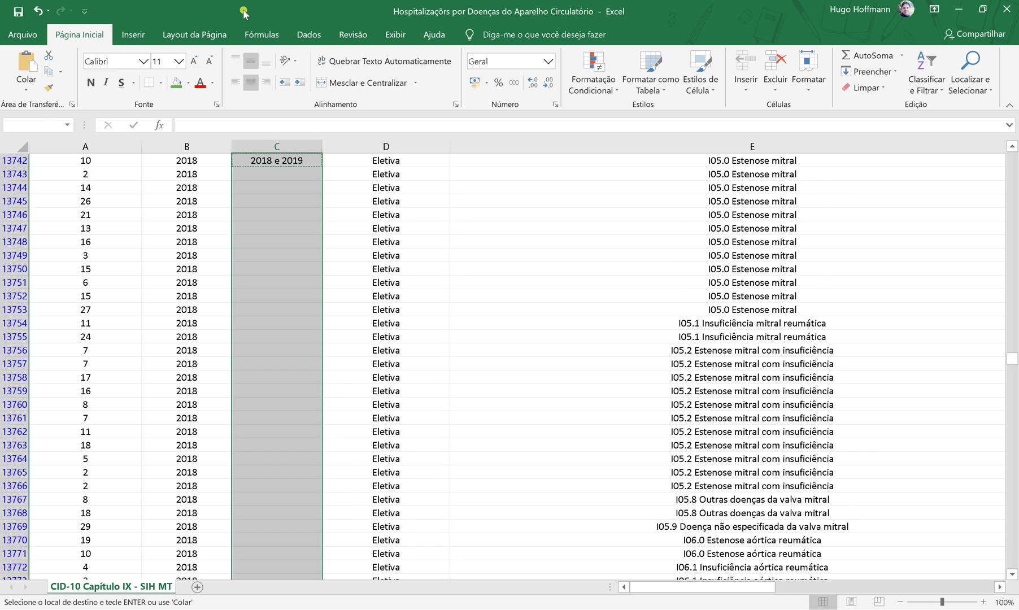
{"action": "key", "text": "ctrl+v"}
{"action": "key", "text": "ctrl"}
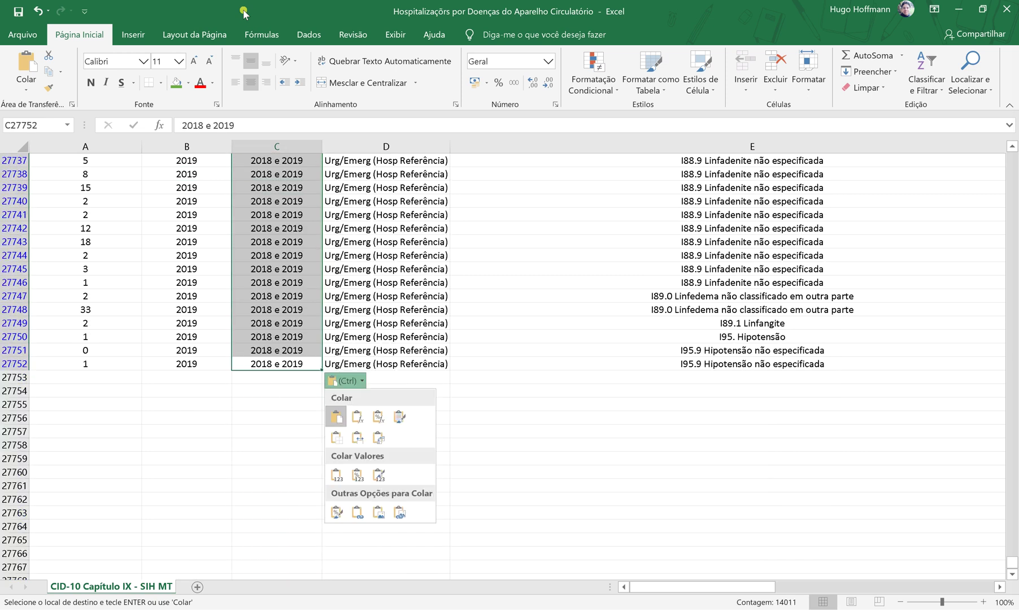
{"action": "key", "text": "Escape"}
- Return to the header row and clear the filter on the Periodo column
{"action": "key", "text": "ctrl+Up"}
{"action": "key", "text": "ctrl+Up"}
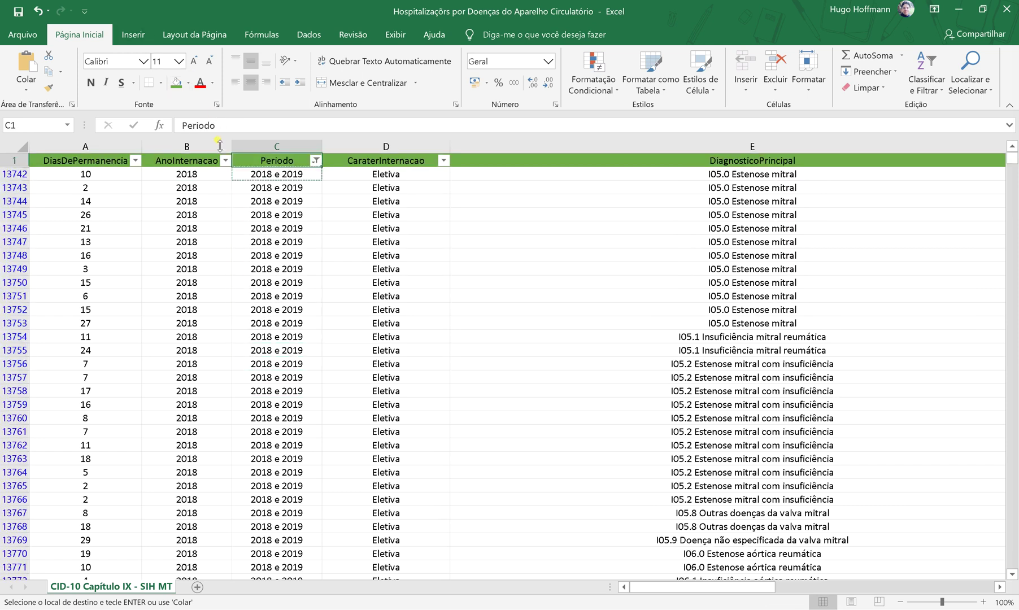
{"action": "key", "text": "Escape"}
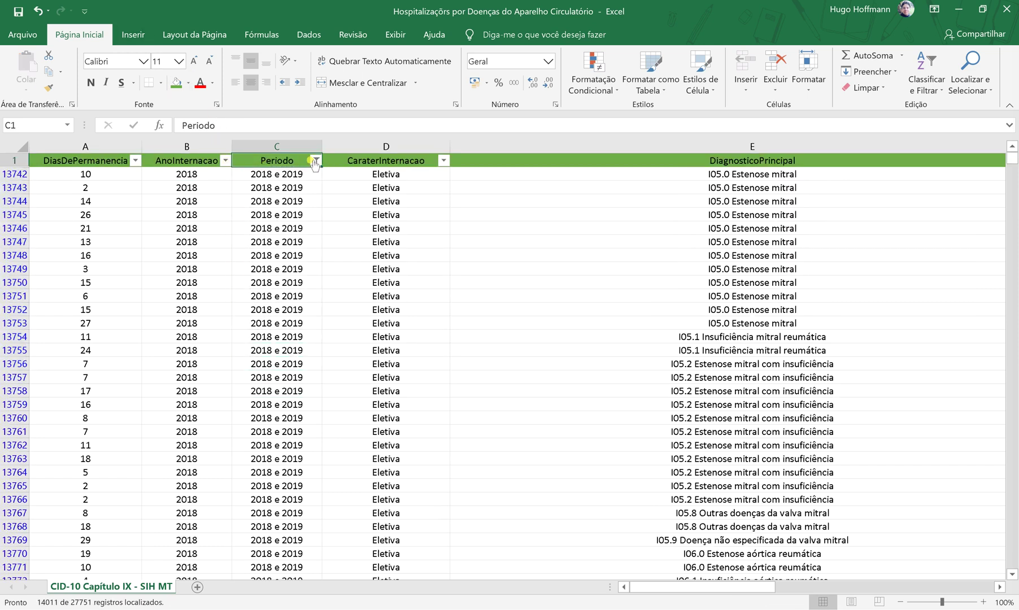
{"action": "left_click", "coordinate": [315, 160]}
{"action": "left_click", "coordinate": [261, 228]}
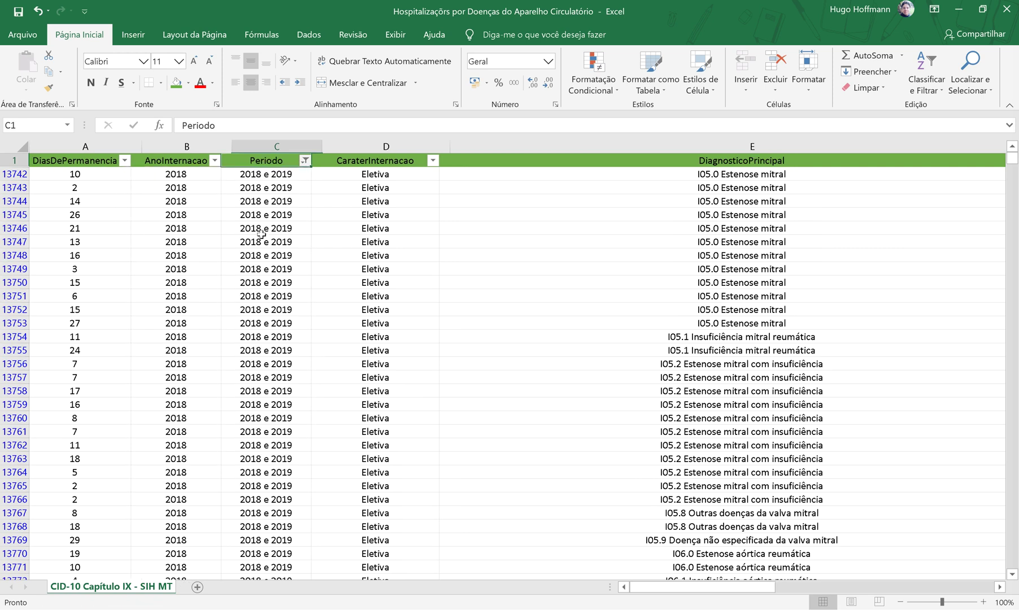
- Check the values listed in the Periodo and CaraterInternacao filters without changing their selections
{"action": "left_click", "coordinate": [306, 161]}
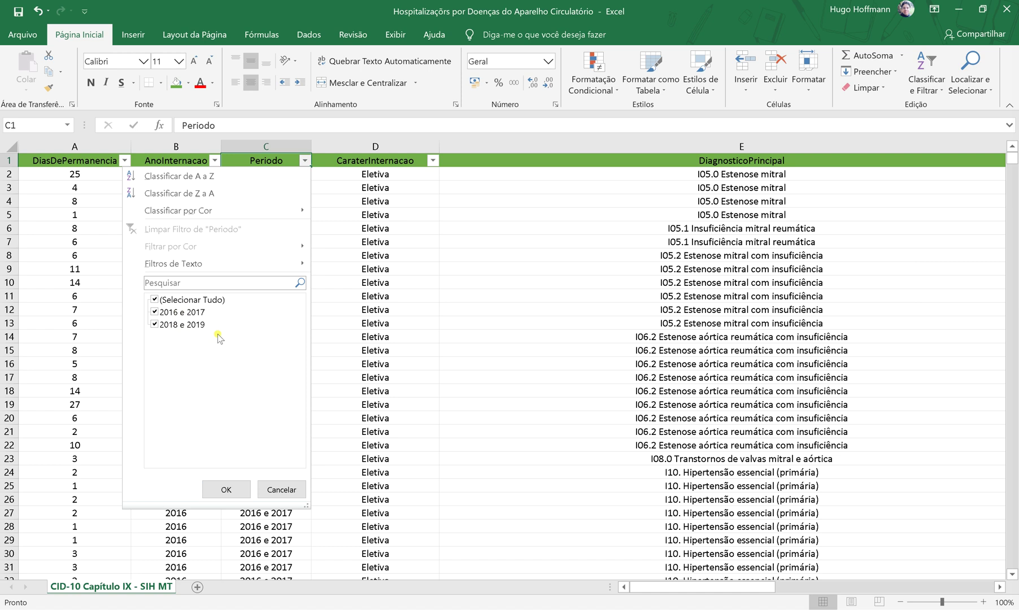
{"action": "left_click", "coordinate": [226, 489]}
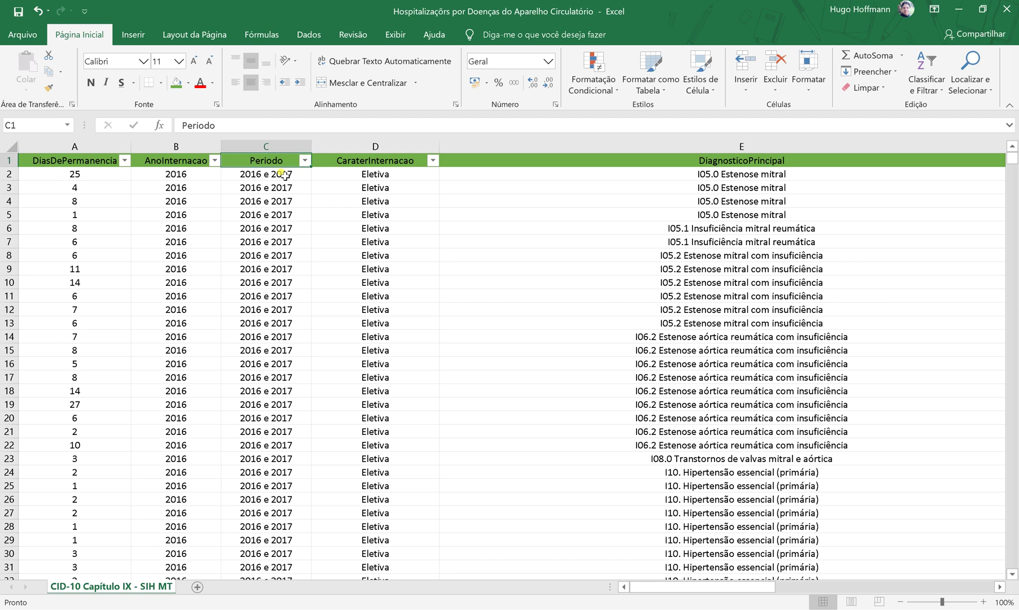
{"action": "left_click", "coordinate": [433, 161]}
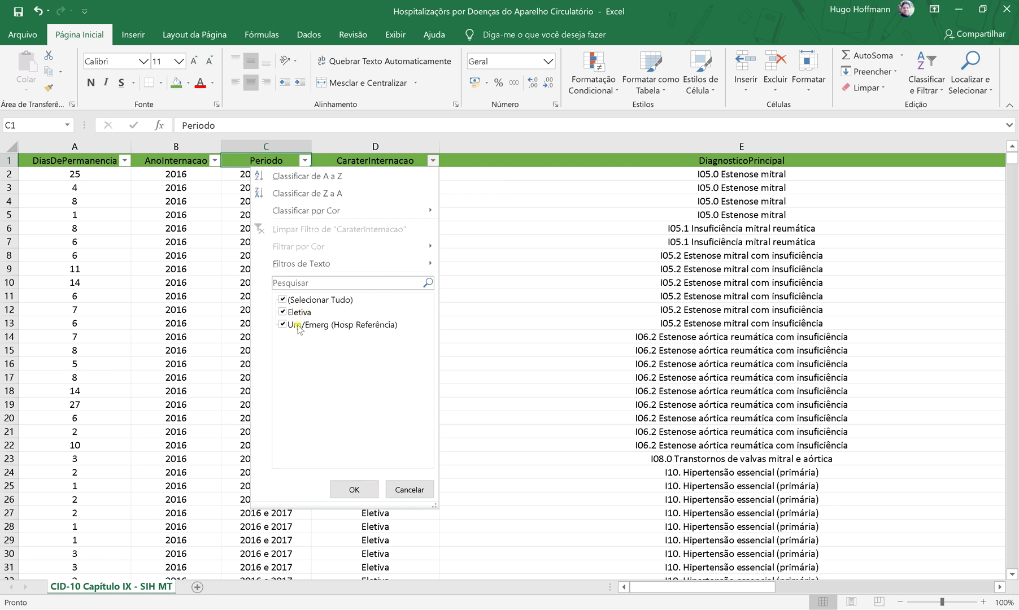
{"action": "left_click", "coordinate": [408, 490]}
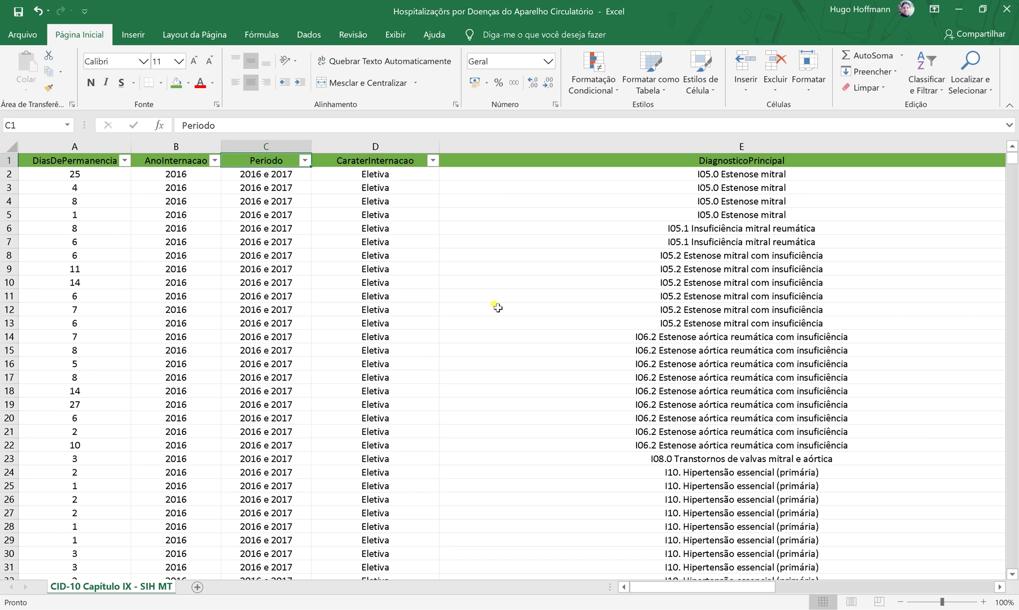
- Look across the header row from DiagnosticoPrincipal to ProcedimentoPPIClassificacao to review the remaining columns
{"action": "left_click", "coordinate": [543, 170]}
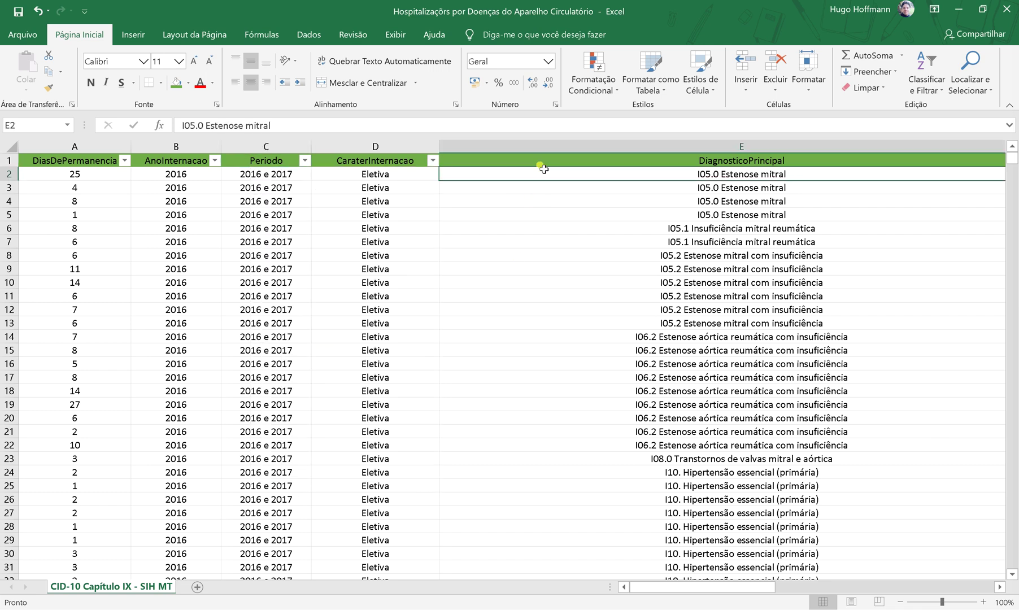
{"action": "left_click", "coordinate": [544, 166]}
{"action": "key", "text": "Right"}
{"action": "key", "text": "Right"}
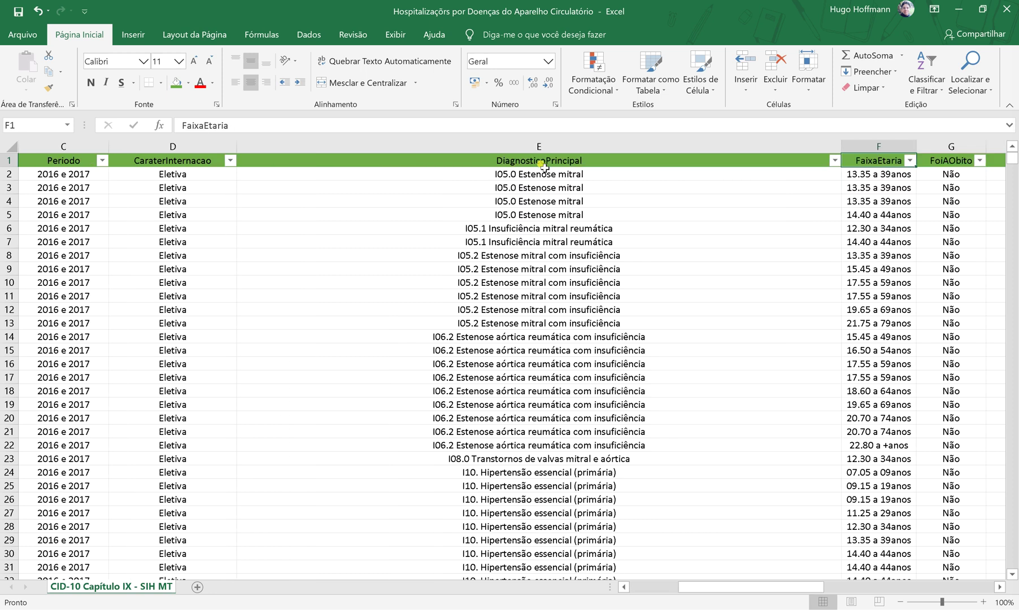
{"action": "key", "text": "Right"}
{"action": "key", "text": "Right"}
{"action": "key", "text": "Right"}
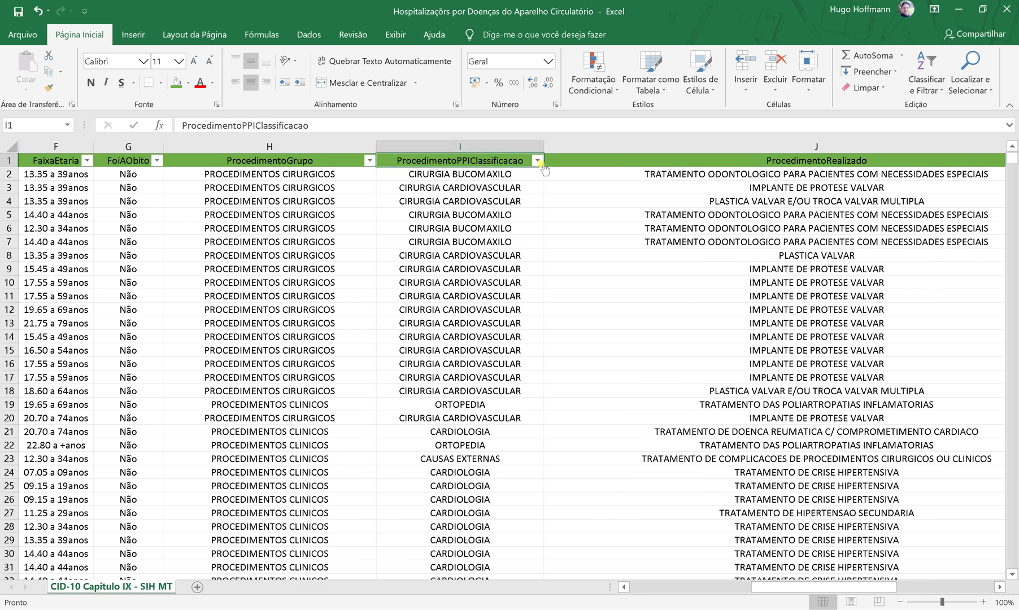